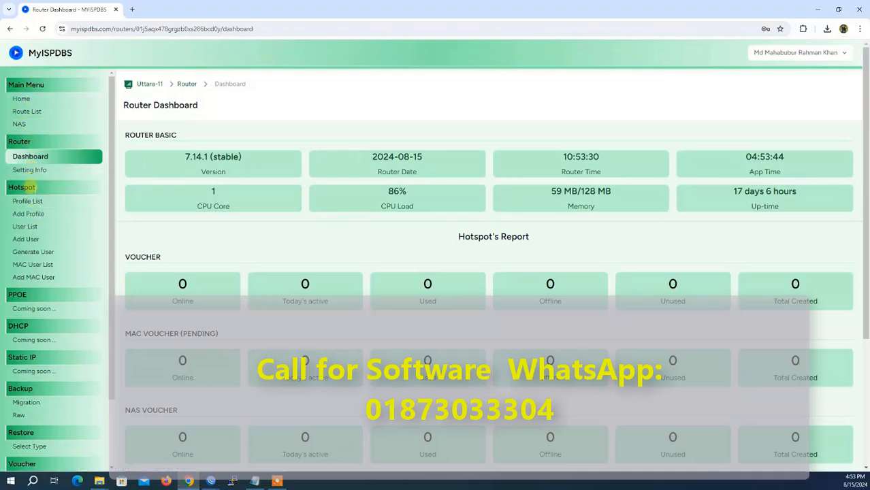
Open a blank hotspot Add Profile form from the Hotspot section
left_click_drag(12, 188, 45, 189)
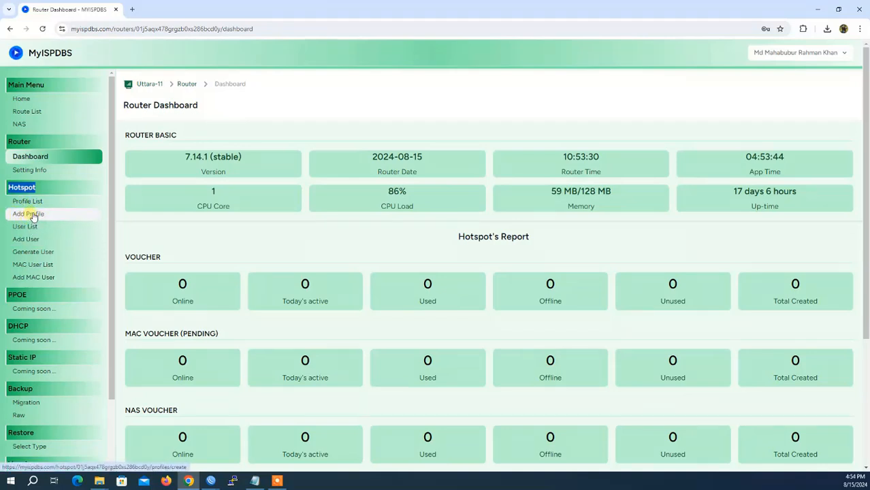
left_click(32, 215)
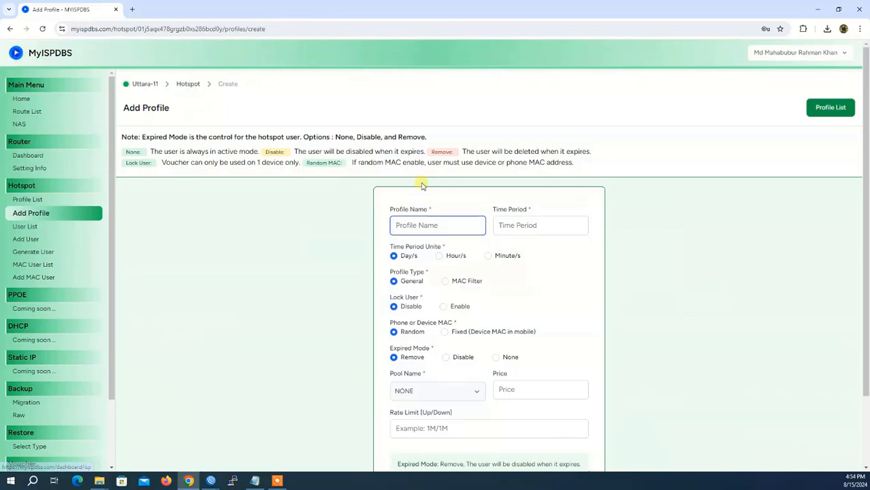
scroll(521, 282, "down", 1)
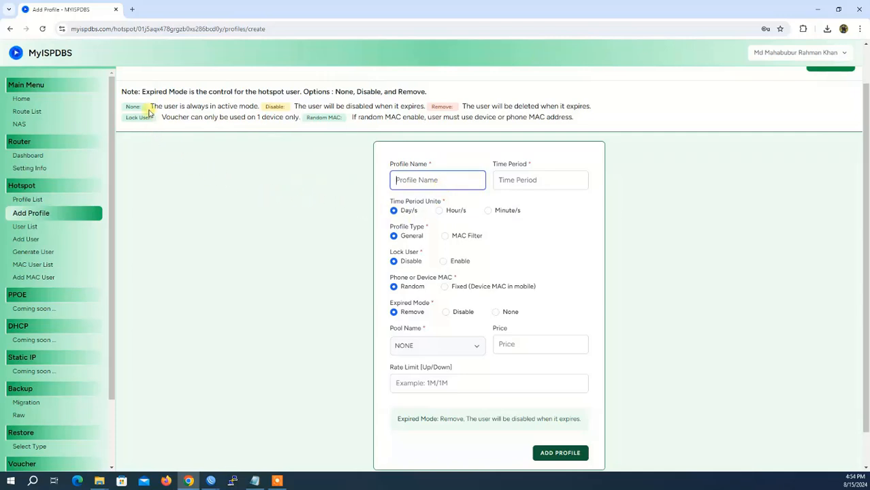
Highlight the note explaining the None, Disable and Remove expiry modes
left_click_drag(150, 107, 259, 107)
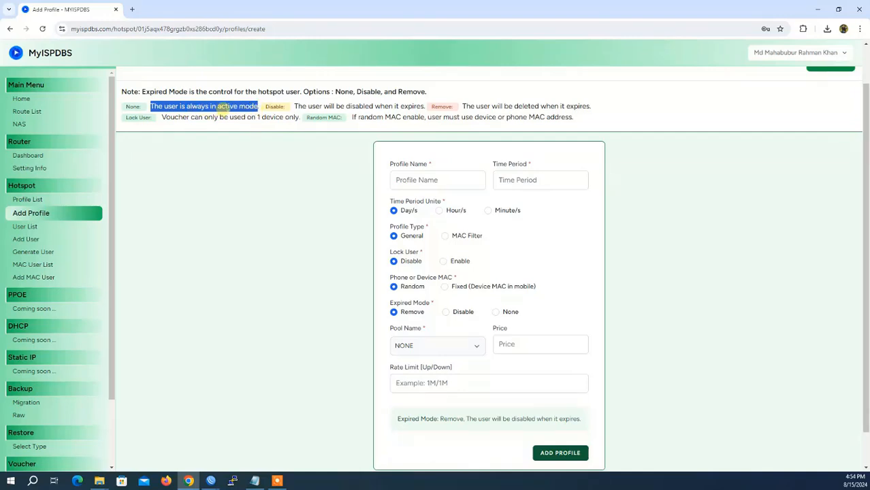
left_click(275, 108)
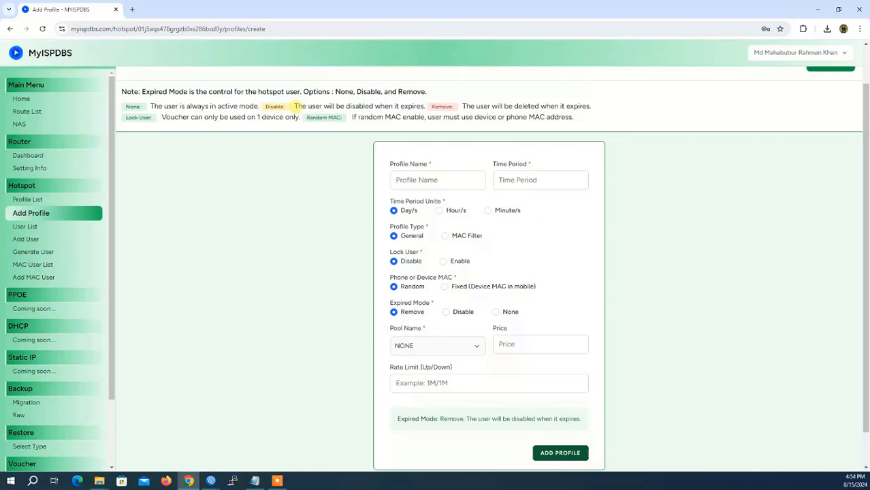
left_click_drag(295, 107, 424, 108)
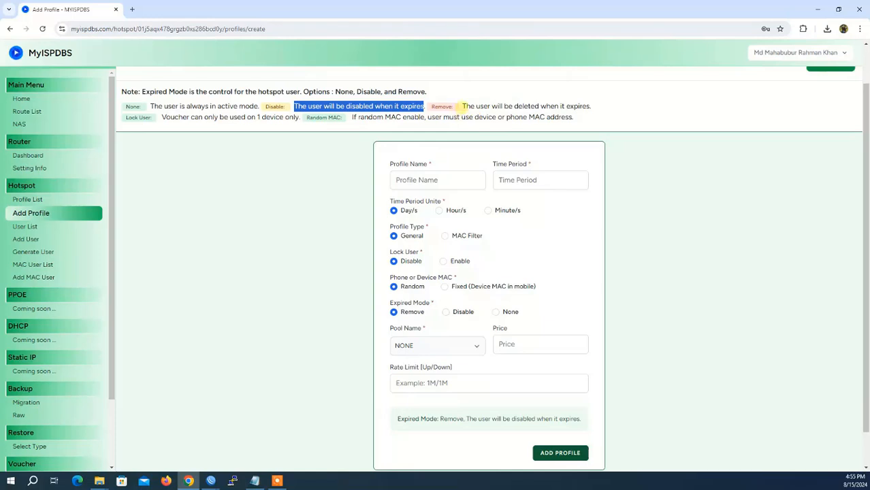
left_click_drag(463, 106, 599, 113)
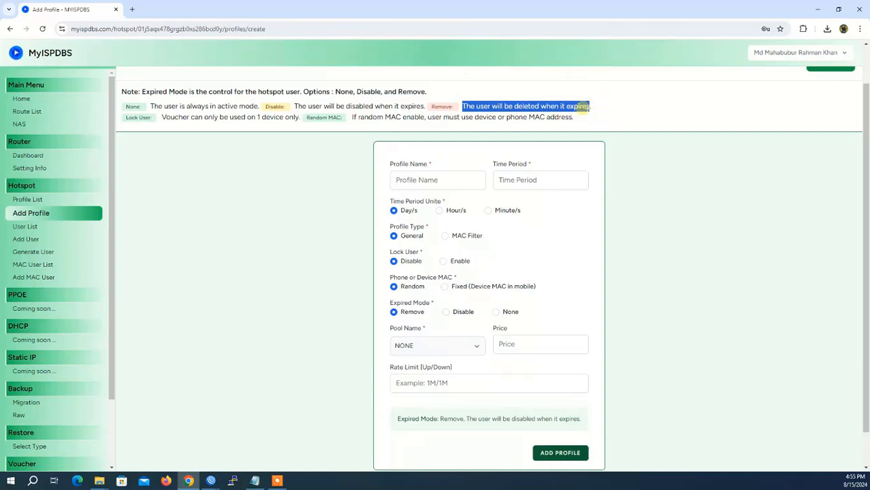
left_click(582, 107)
left_click_drag(463, 106, 591, 106)
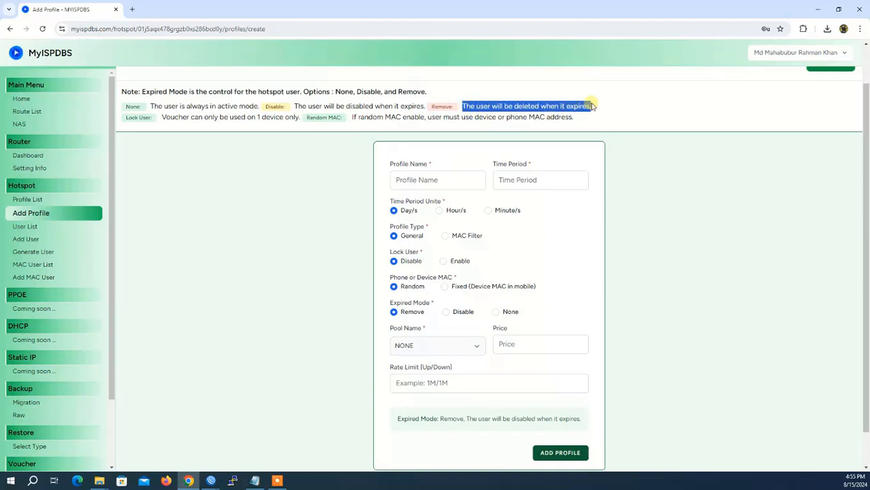
left_click(137, 117)
Highlight the Lock User note and set Phone or Device MAC to Fixed (Device MAC in mobile)
left_click_drag(132, 118, 155, 118)
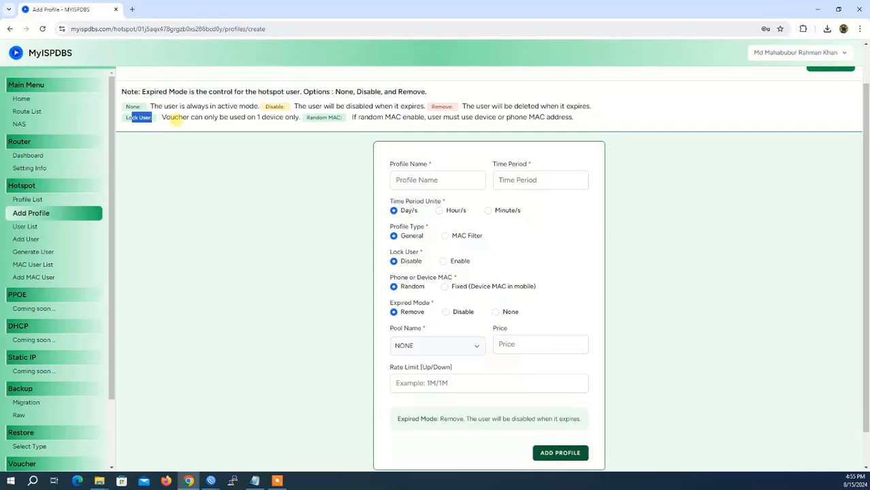
left_click(173, 119)
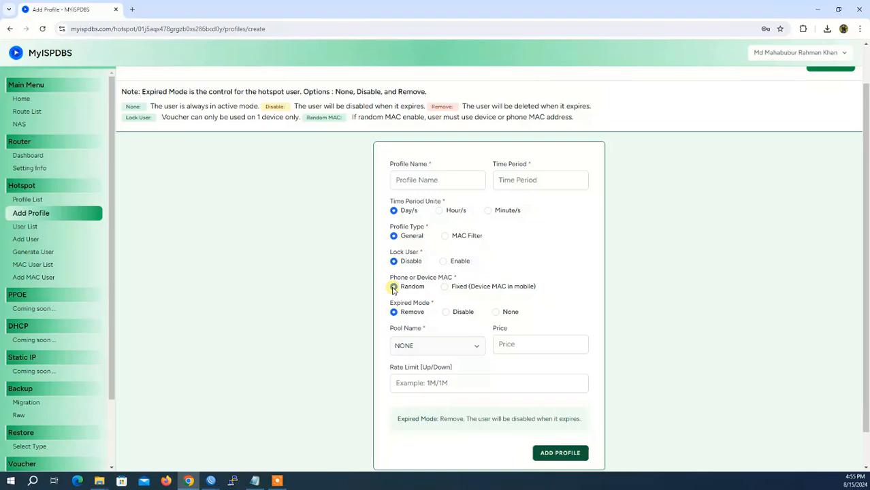
left_click(444, 287)
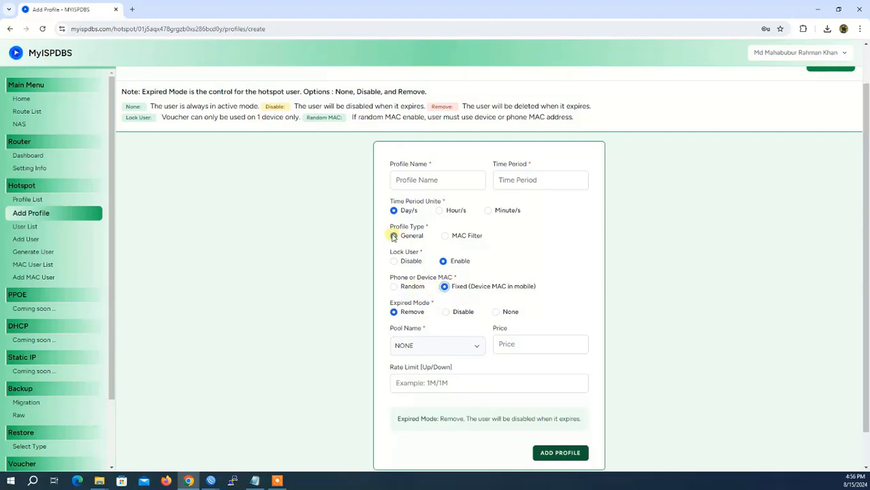
Toggle Profile Type to end on MAC Filter and device MAC back to Fixed
left_click(445, 237)
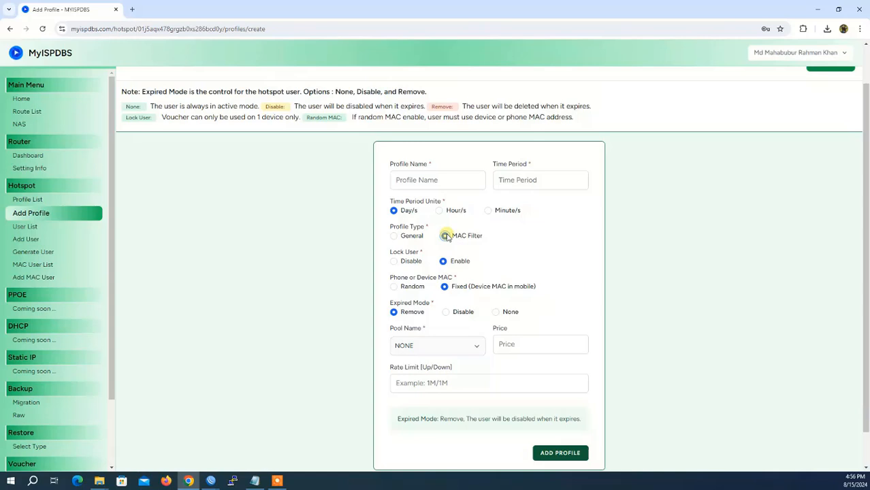
left_click(445, 236)
left_click(395, 237)
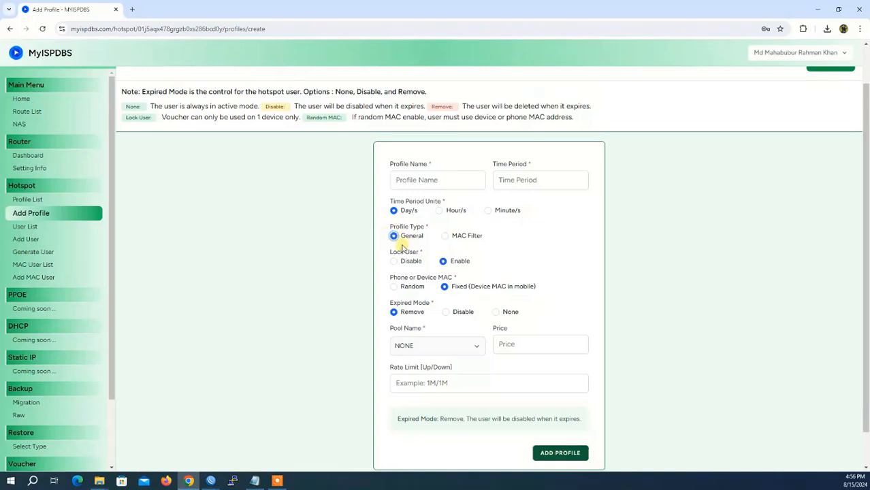
left_click(447, 238)
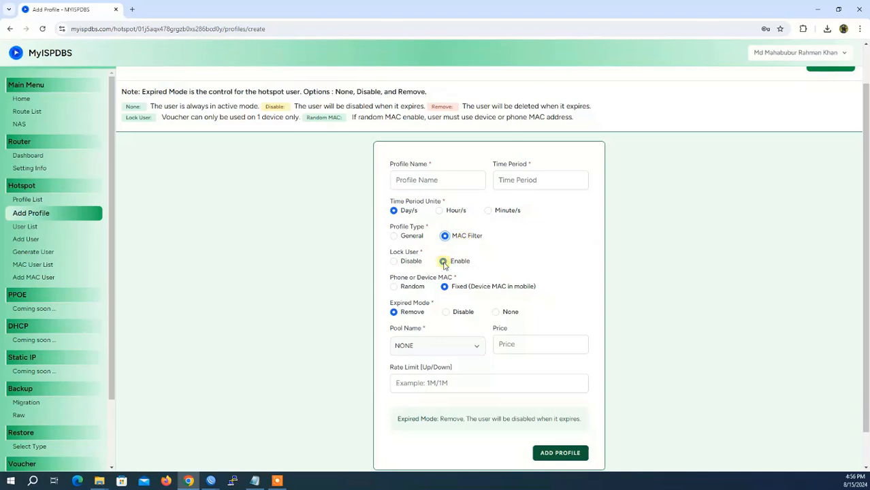
left_click(394, 287)
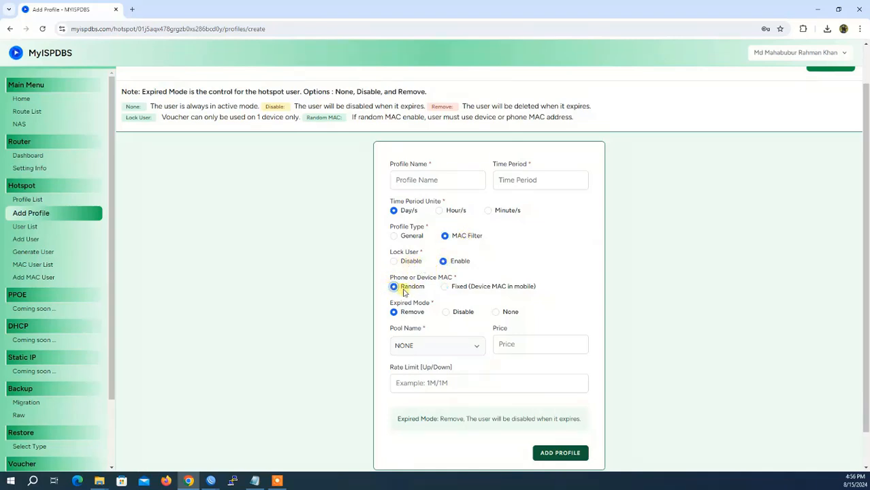
left_click(445, 287)
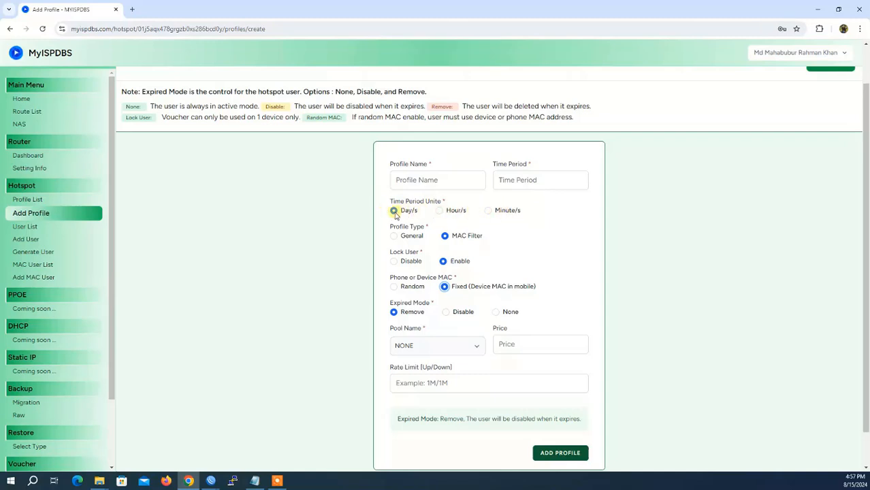
Name the profile 5Minute with a Time Period of 5 Minute/s
left_click(489, 211)
left_click(418, 180)
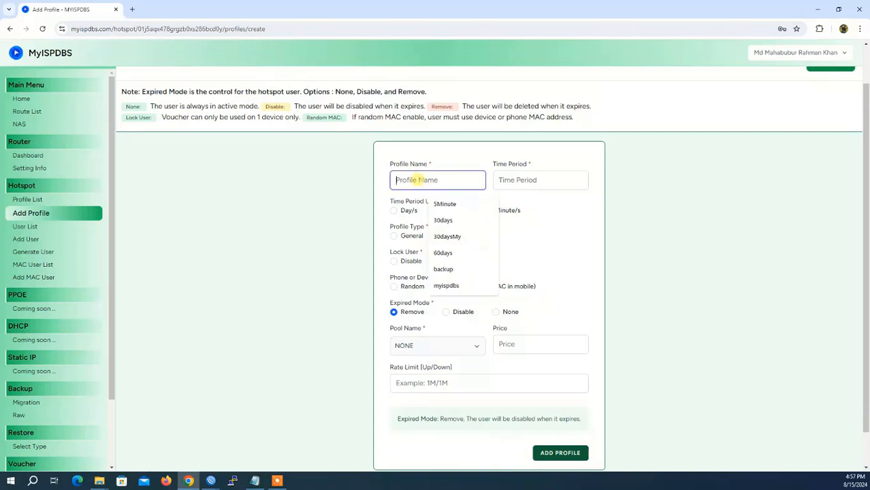
left_click(442, 204)
left_click(515, 180)
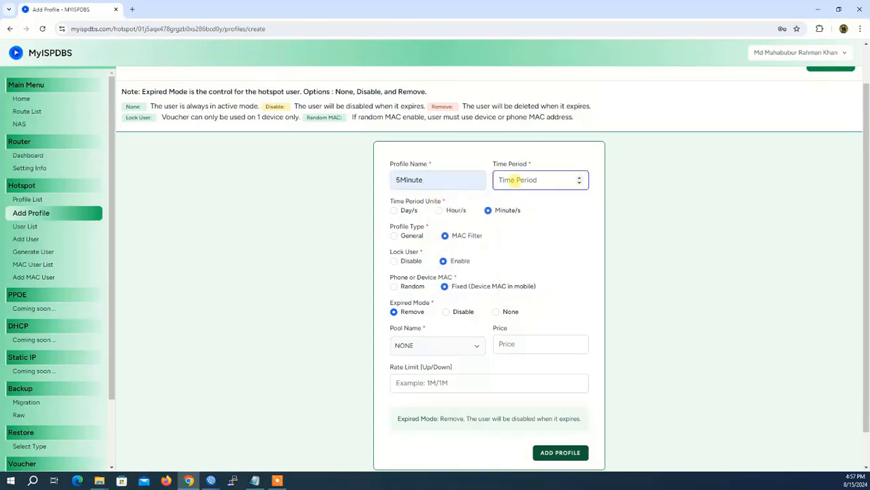
type("5")
left_click(544, 207)
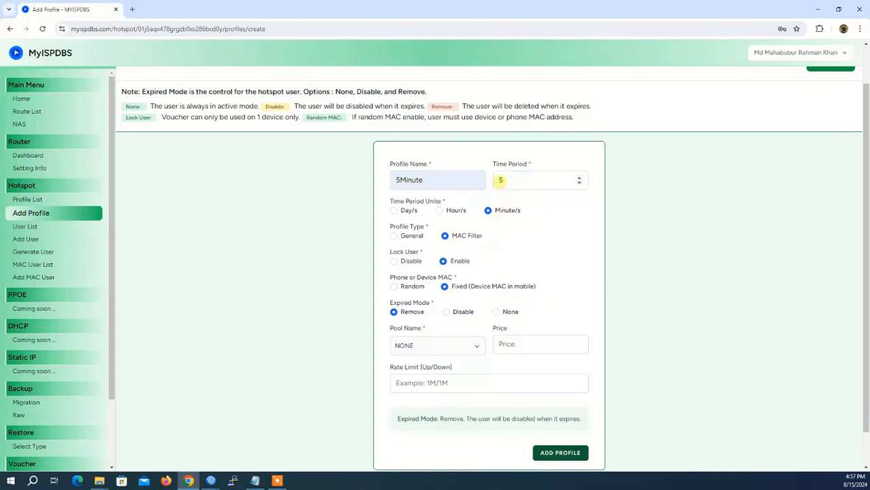
left_click(501, 180)
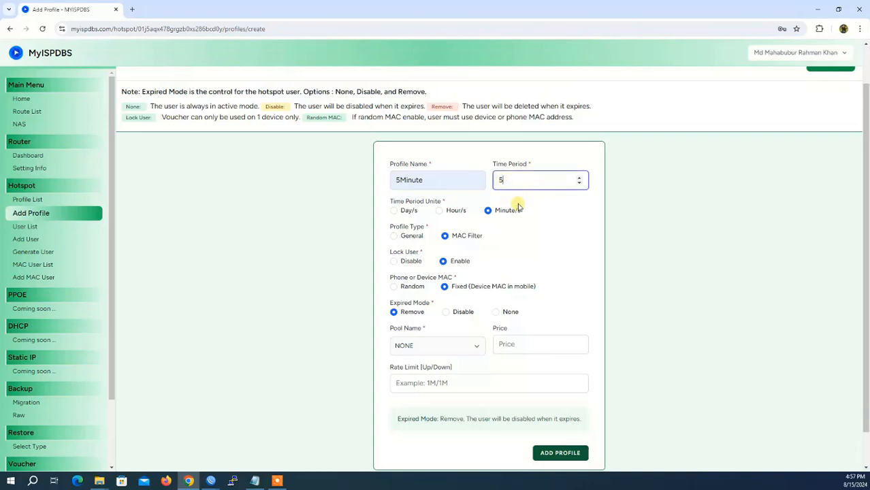
Set General type, Random MAC, Lock User enabled, price 0, and save the 5Minute profile
left_click(395, 237)
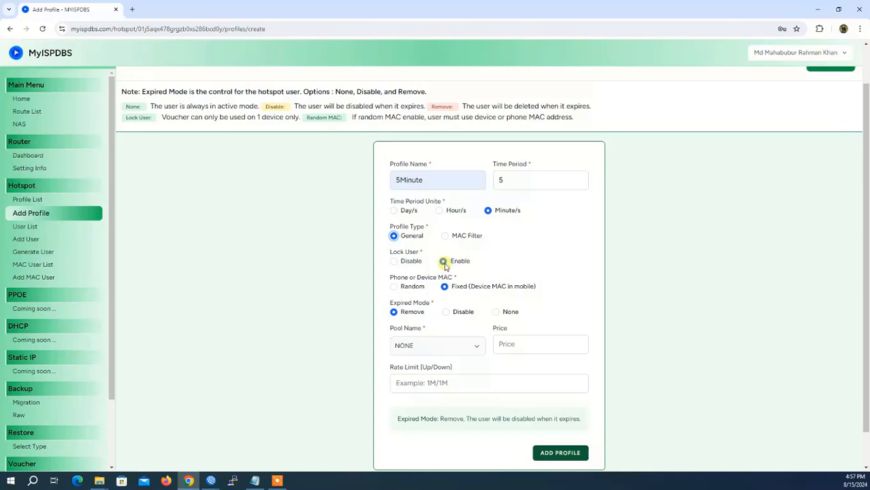
left_click(394, 287)
left_click(394, 263)
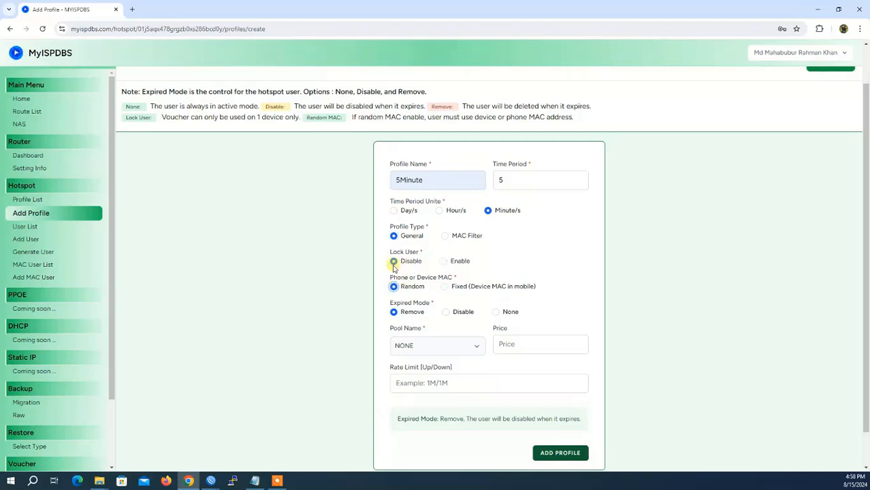
left_click(444, 261)
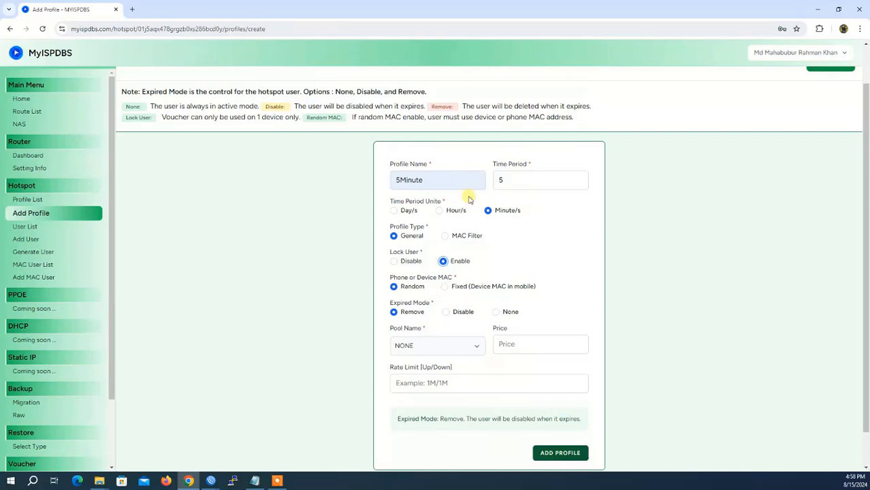
left_click(509, 346)
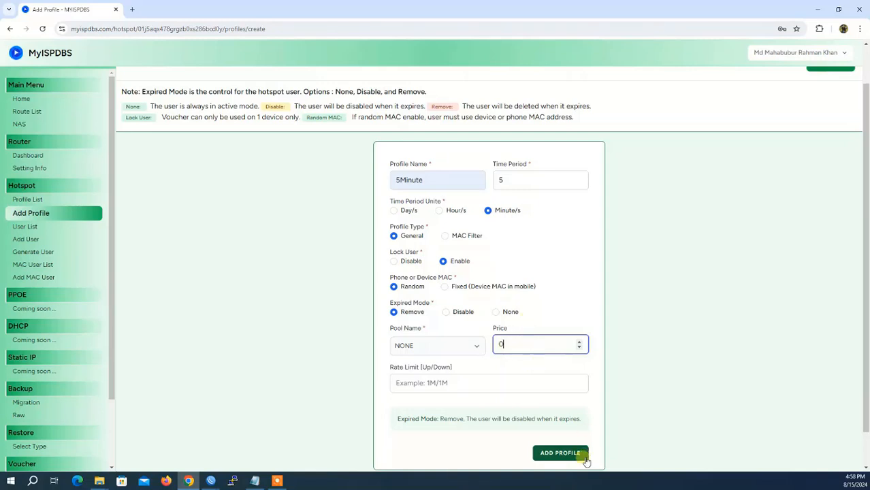
left_click(557, 454)
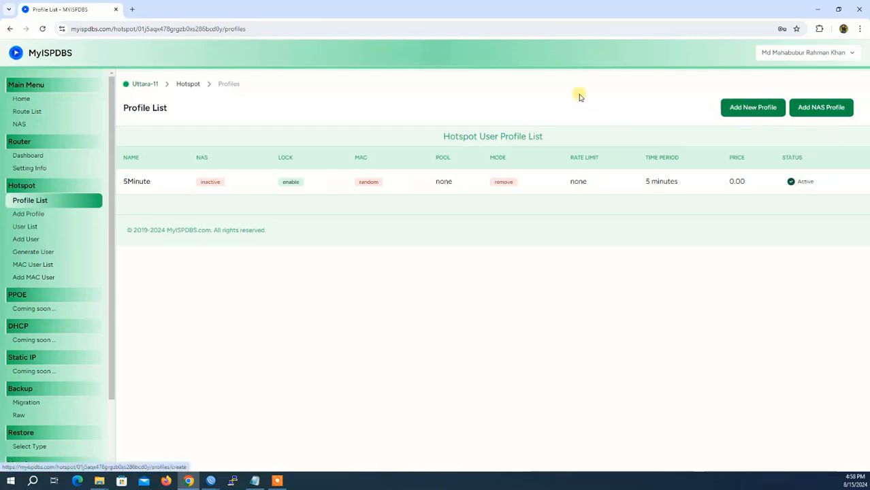
Start a new profile named 5Minute with a 5 Minute/s time period
left_click(755, 113)
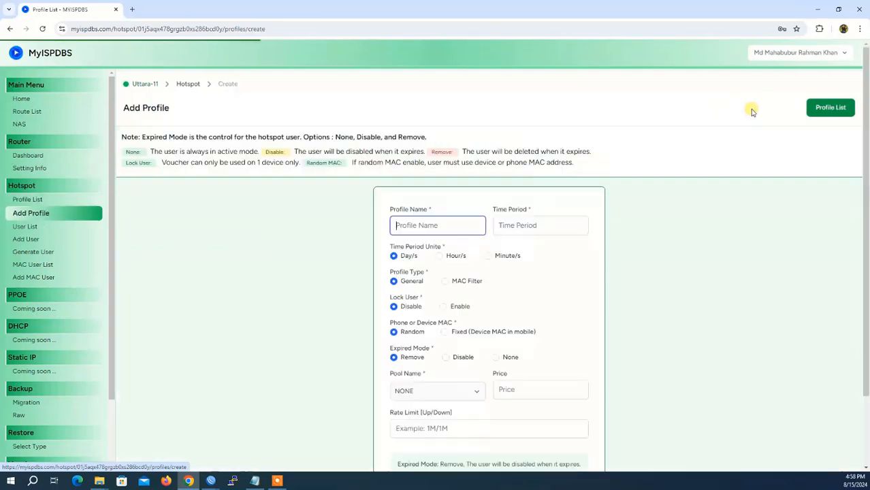
left_click(397, 226)
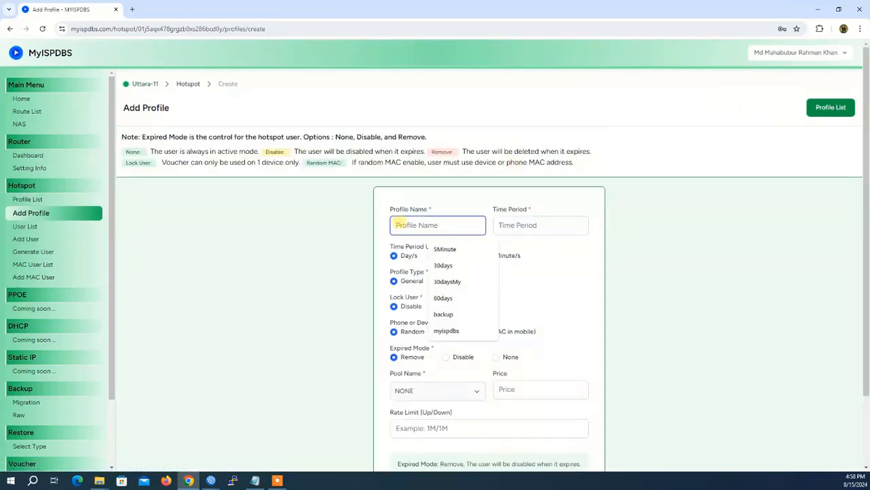
left_click(439, 251)
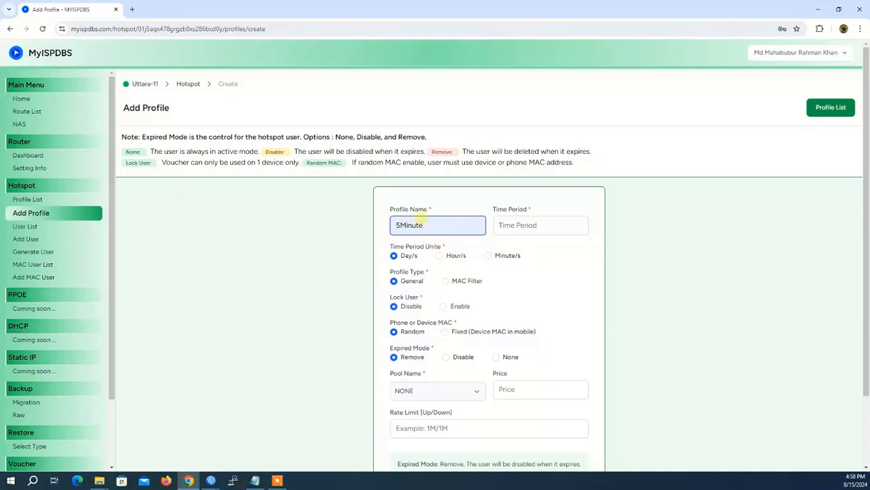
left_click(516, 226)
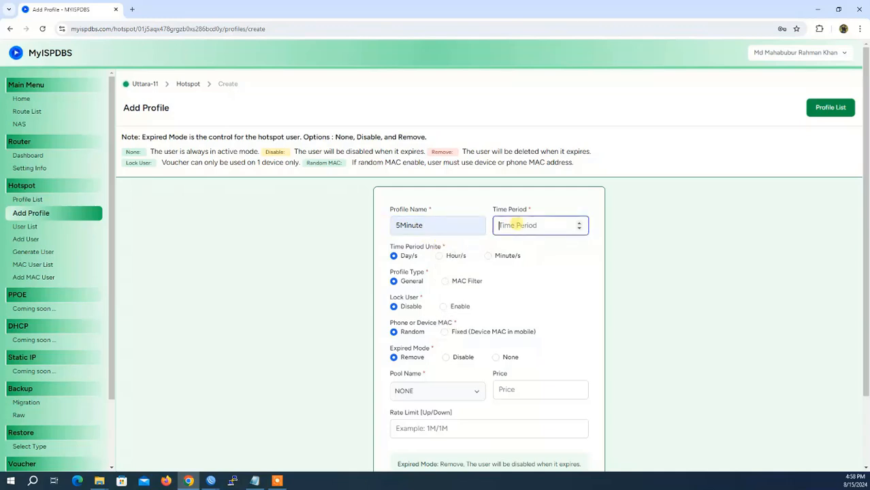
type("5")
left_click(488, 256)
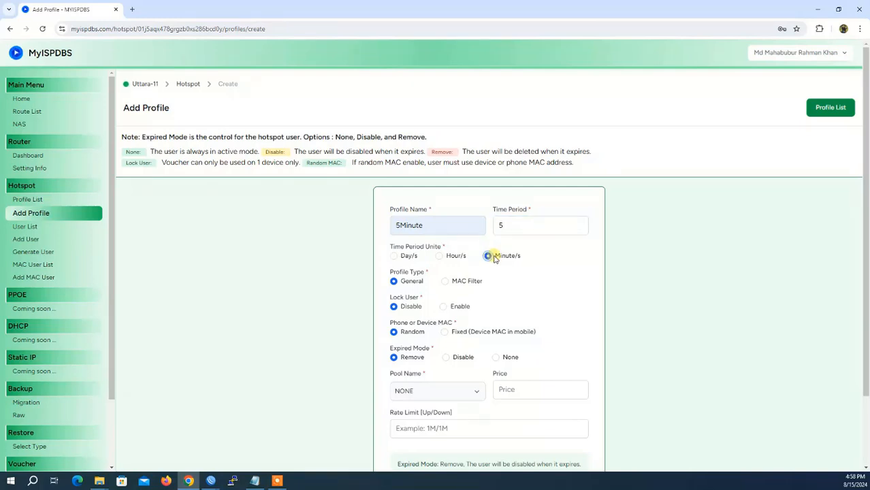
Set General type and Fixed MAC, rename it 5MinuteFixMAC, and set price to 30
left_click(445, 282)
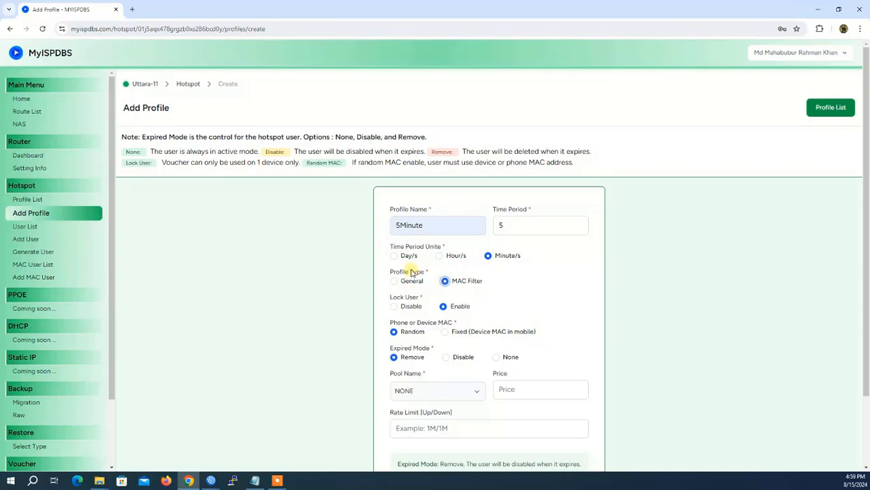
left_click(394, 281)
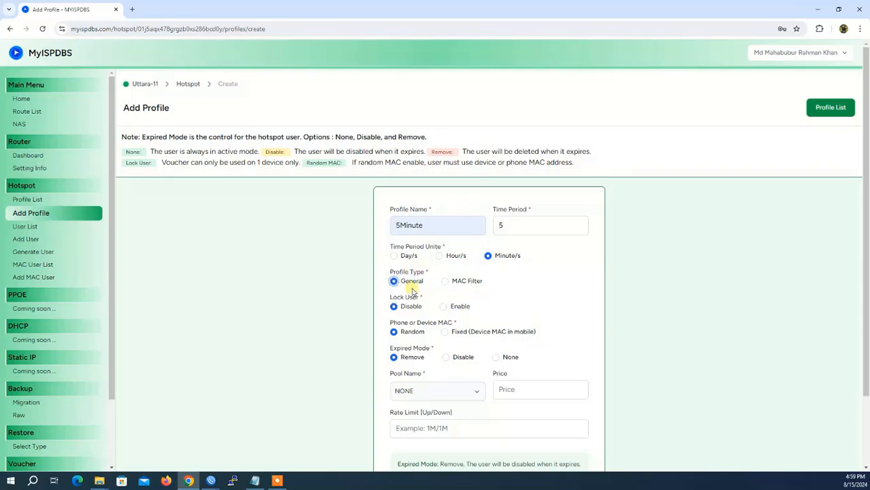
left_click(445, 333)
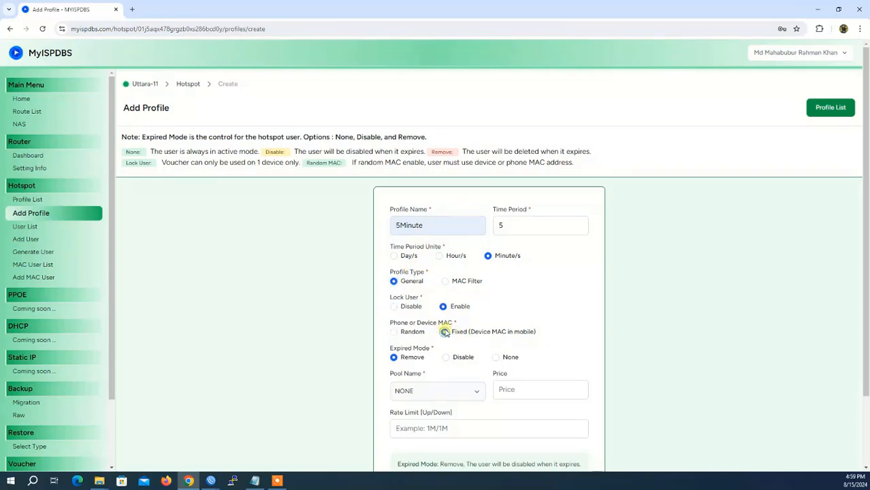
left_click(427, 226)
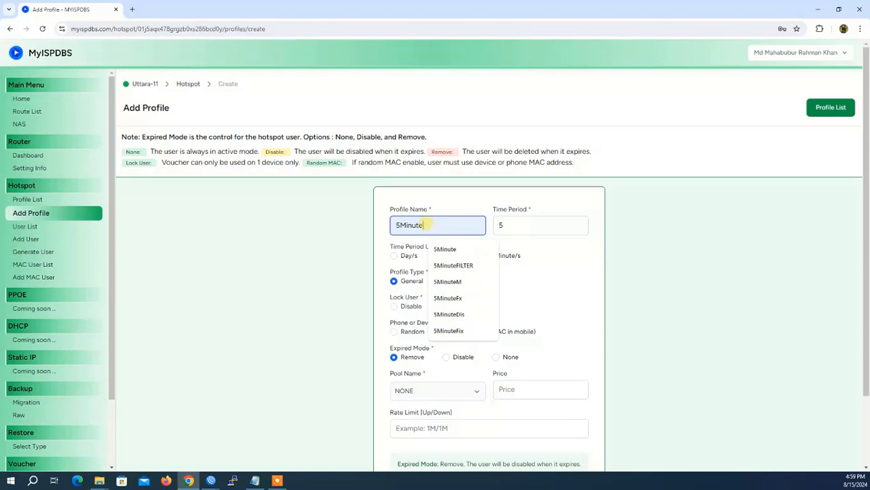
type("5MinuteFixMAC")
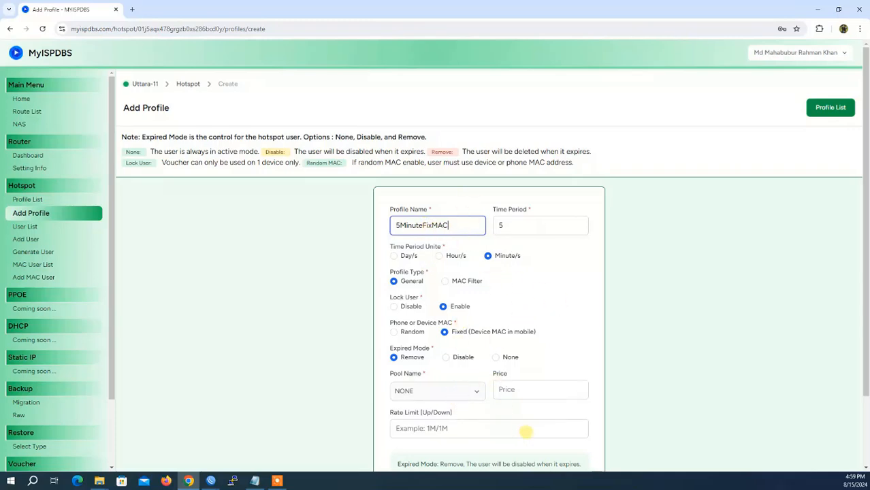
scroll(525, 429, "down", 2)
left_click(519, 305)
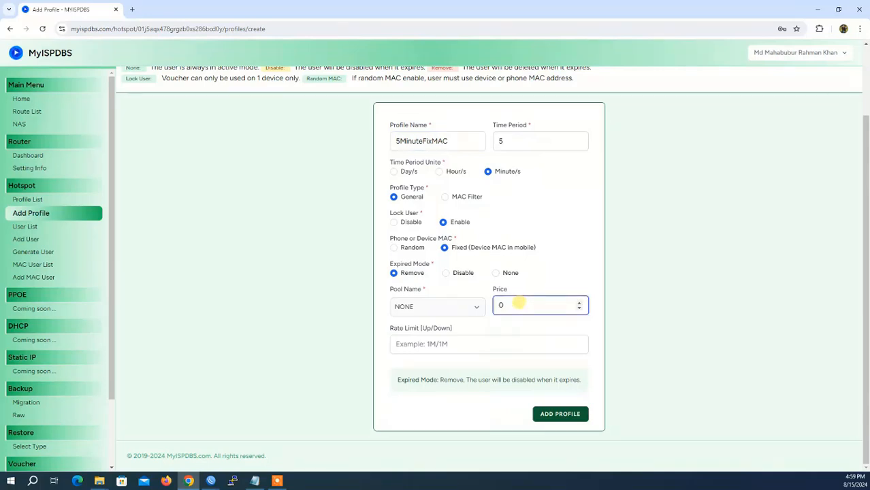
key("BackSpace")
type("30")
Save the 5MinuteFixMAC profile, check its fixed MAC entry, and start another profile
left_click(553, 418)
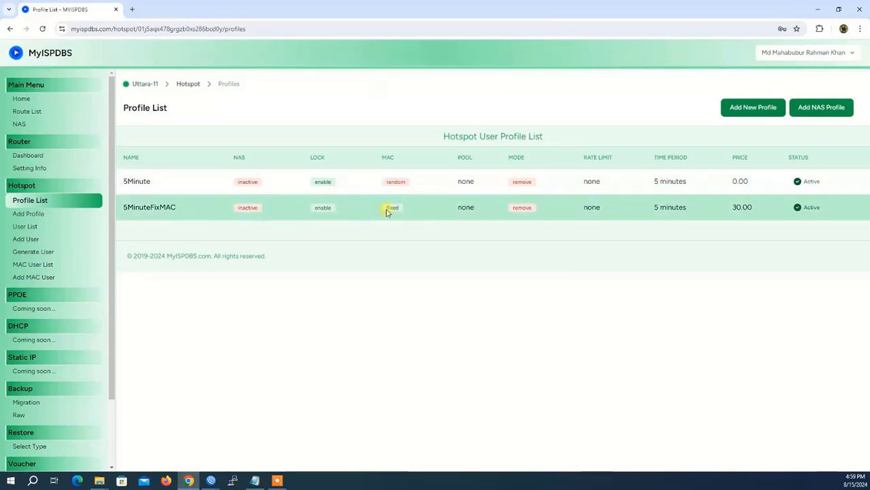
left_click_drag(386, 212, 402, 210)
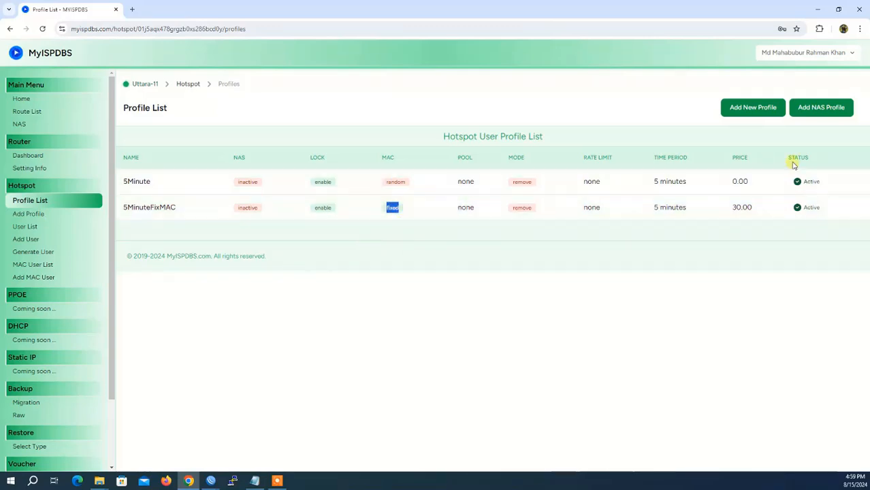
left_click(754, 111)
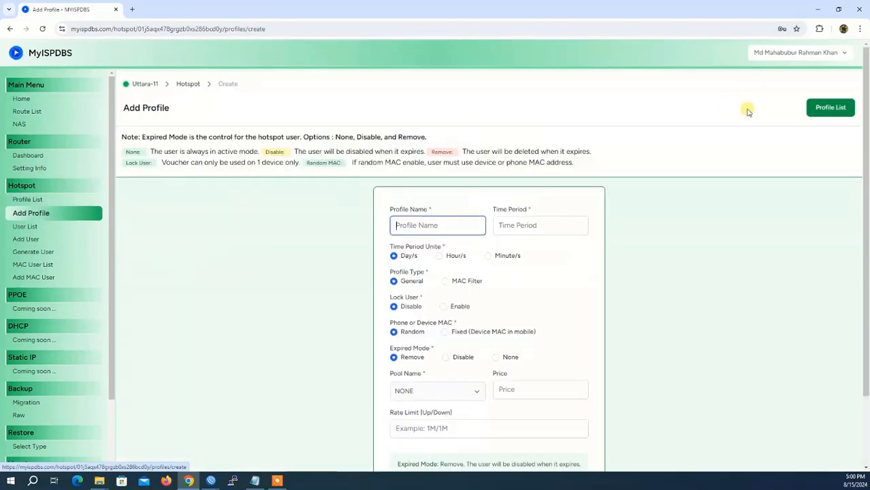
Create the 30days profile: 30 days, Lock User enabled, Fixed MAC, price 300
left_click(446, 224)
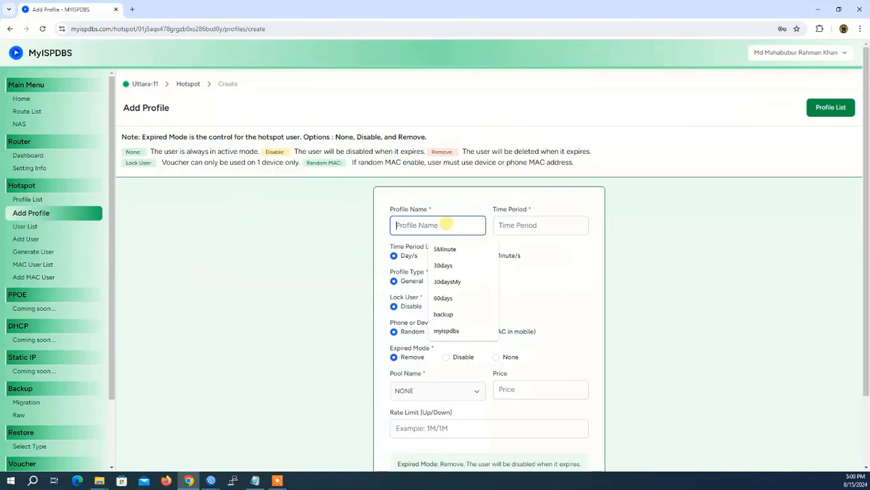
left_click(456, 267)
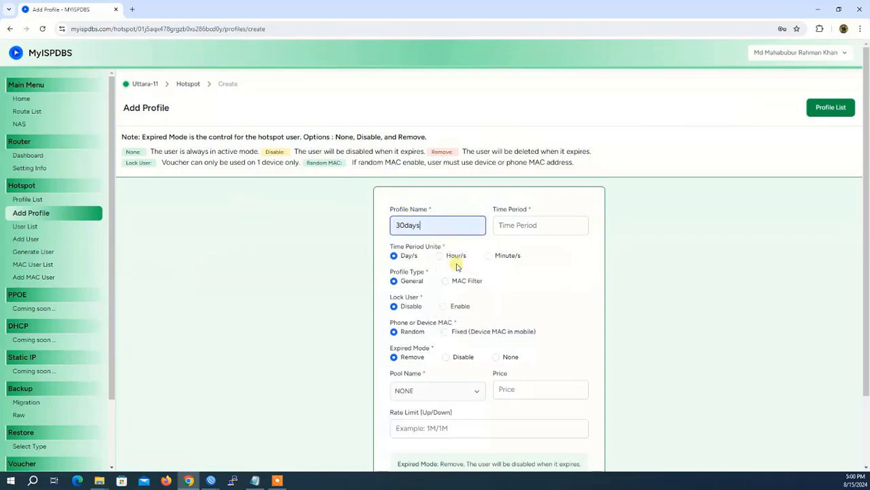
left_click(517, 225)
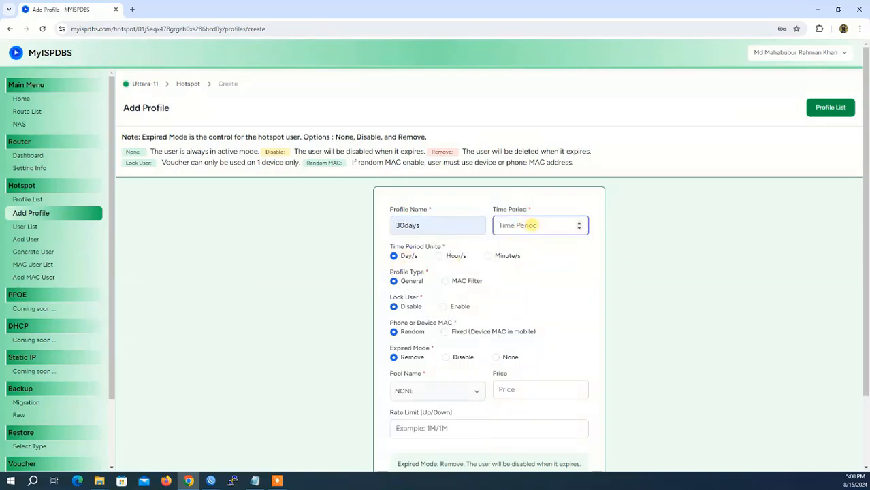
type("30")
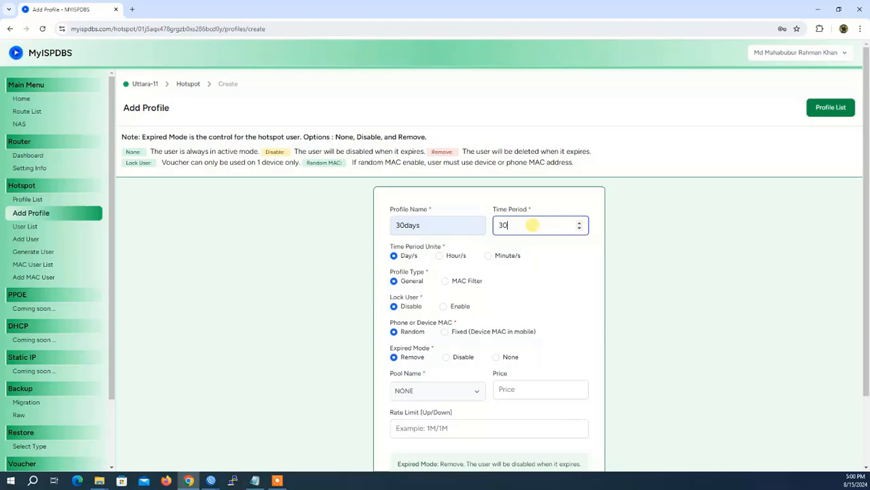
left_click(443, 307)
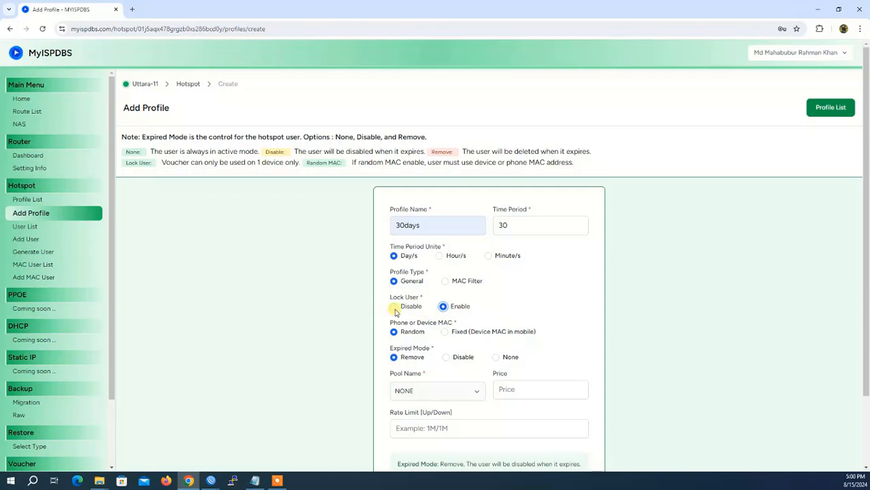
left_click(446, 334)
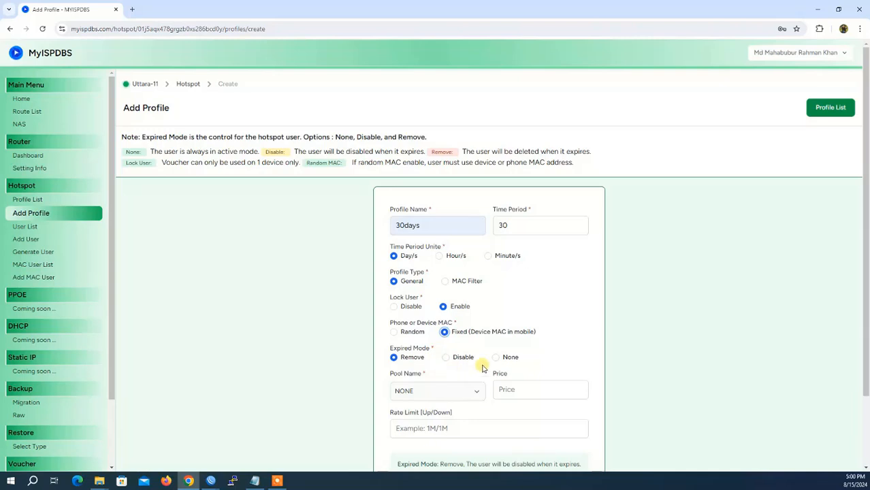
left_click(519, 390)
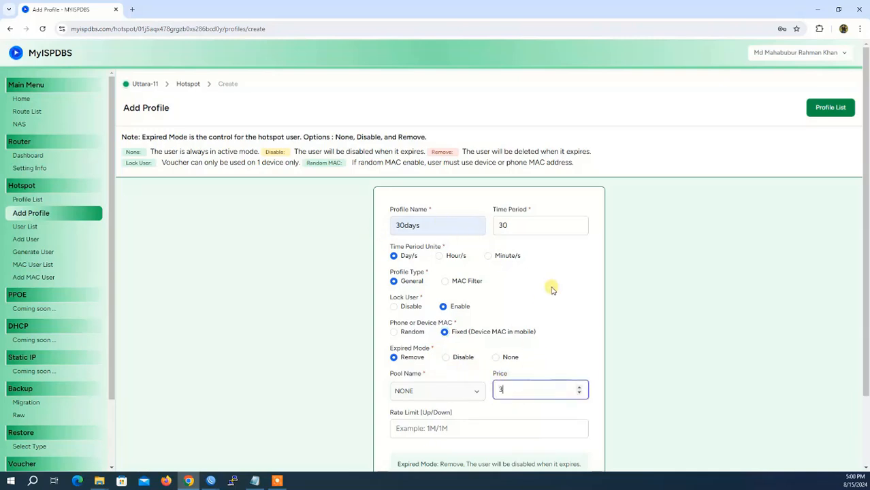
type("300")
scroll(565, 341, "down", 2)
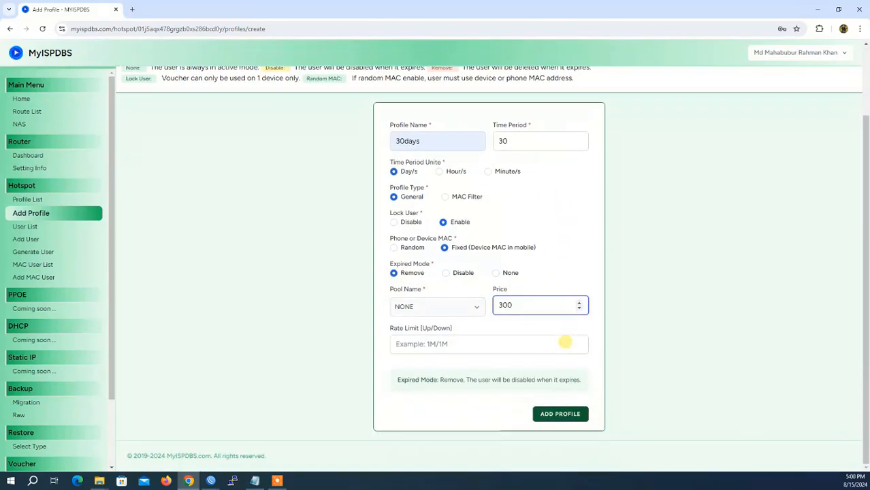
left_click(560, 415)
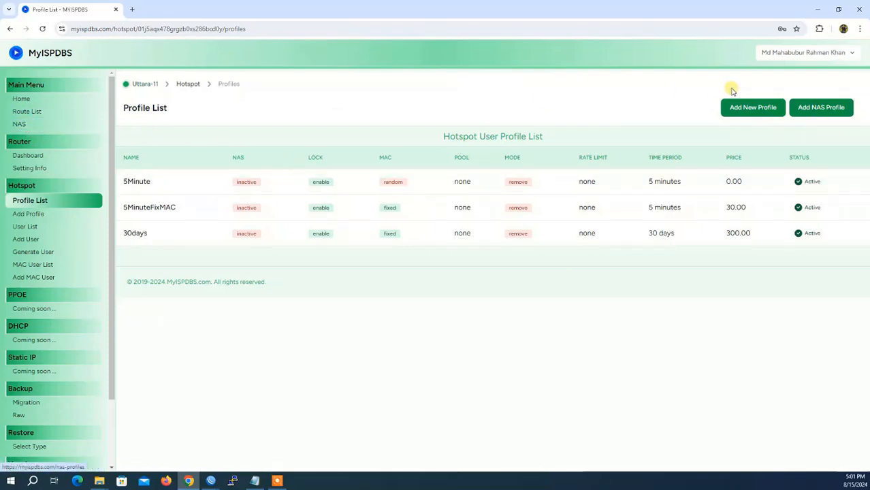
Start a NAS profile named 30days with type NAS (MAC Filter)
left_click(820, 110)
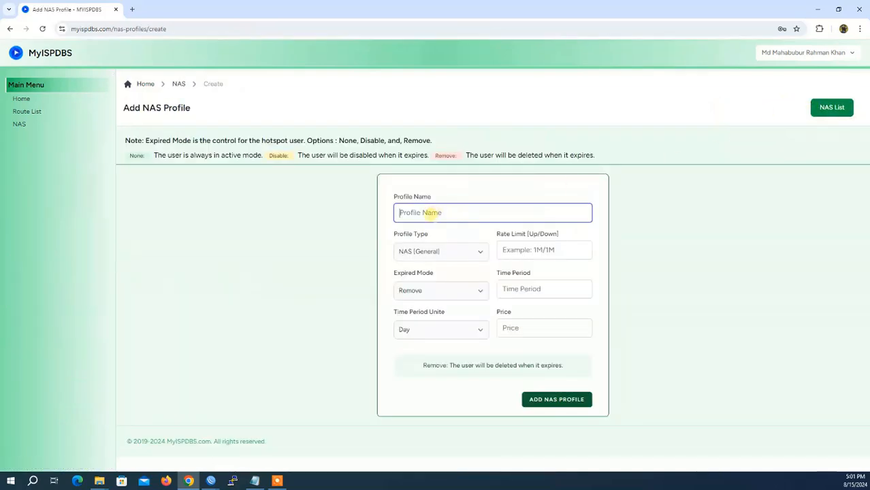
left_click(432, 213)
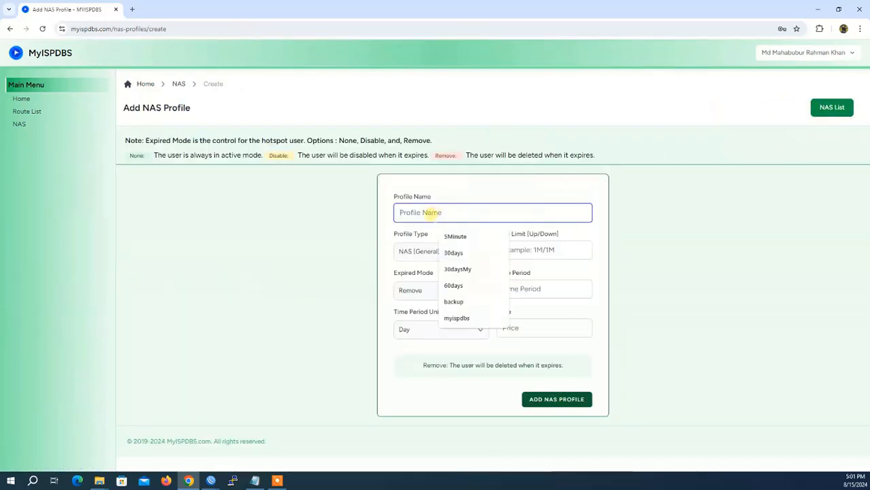
left_click(455, 253)
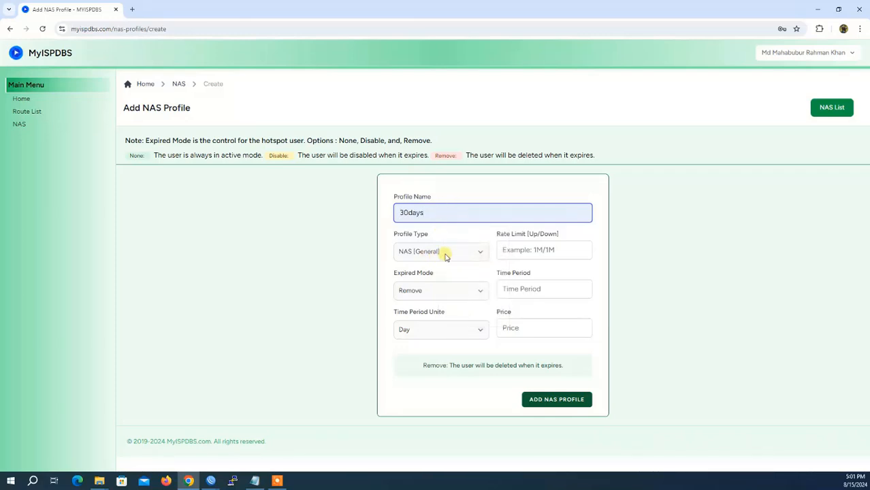
left_click(446, 256)
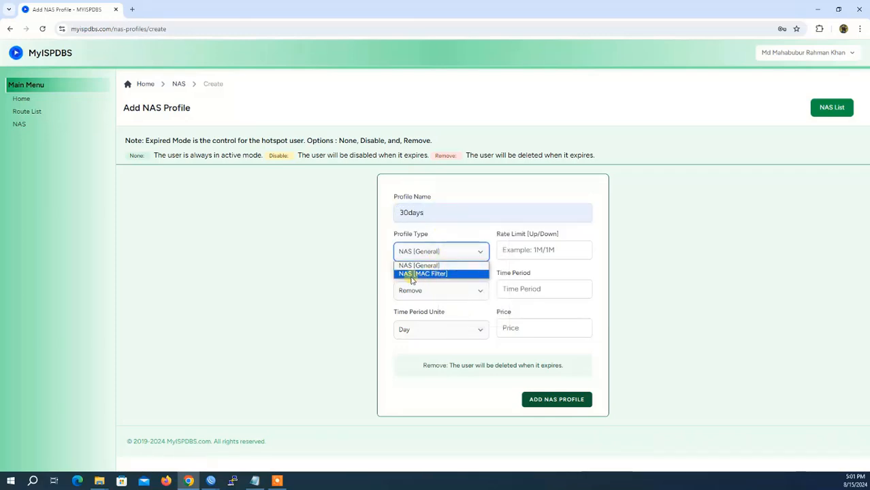
left_click(437, 274)
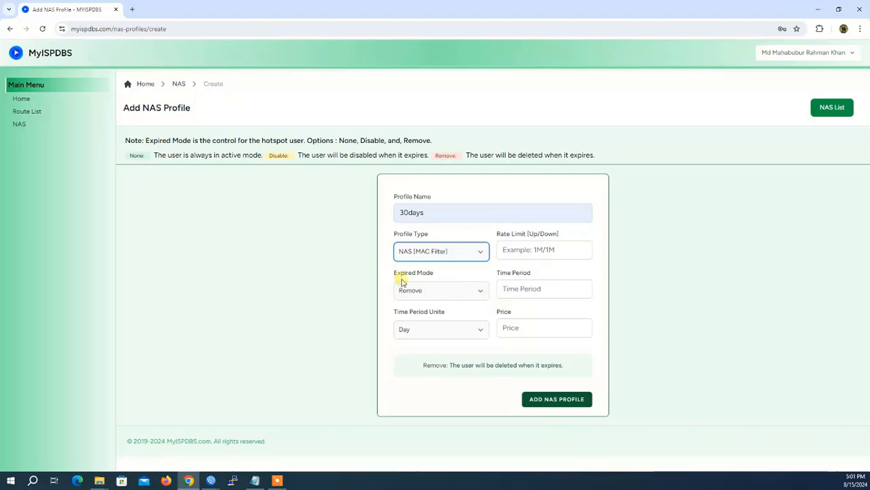
Keep Remove as the expired mode and Day as the time period unit
left_click(422, 292)
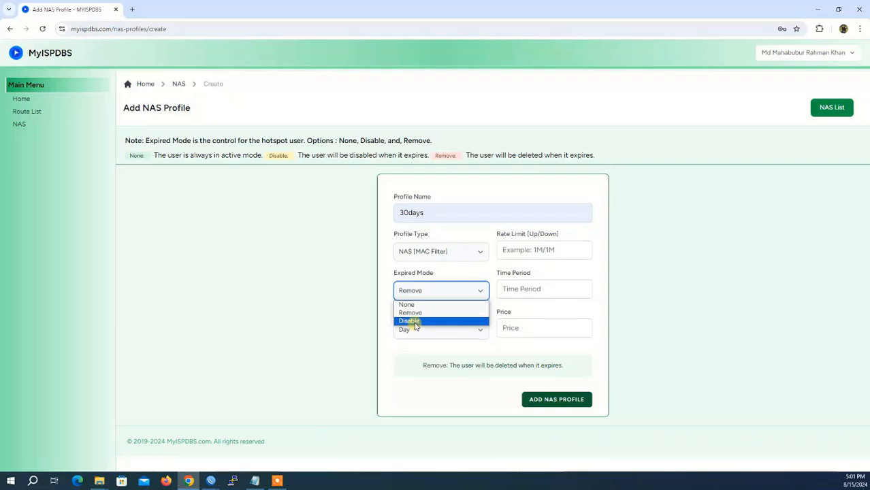
left_click(413, 314)
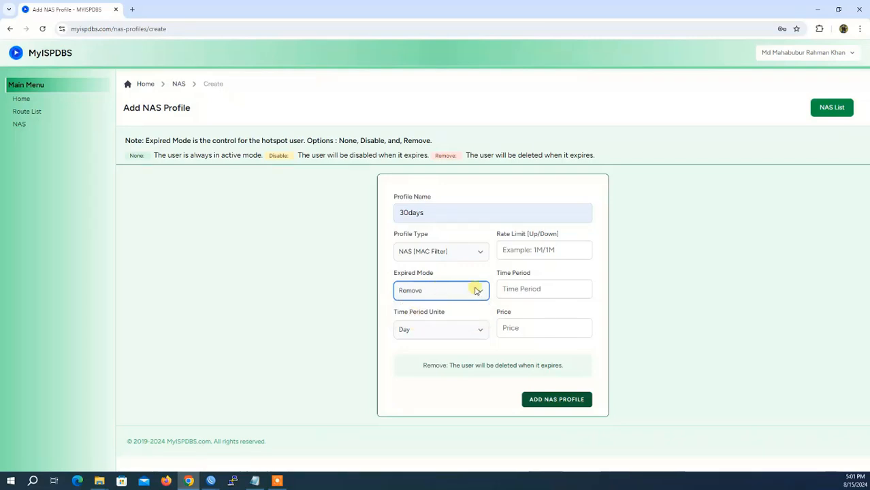
left_click(534, 289)
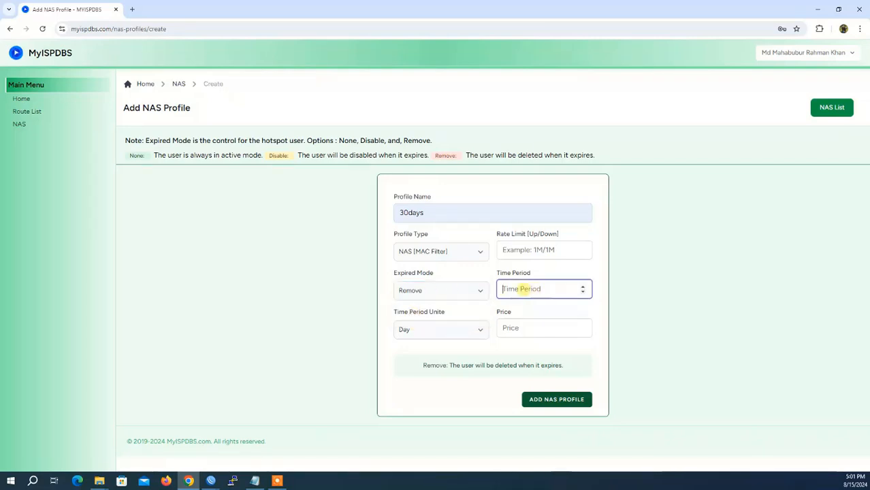
left_click(423, 329)
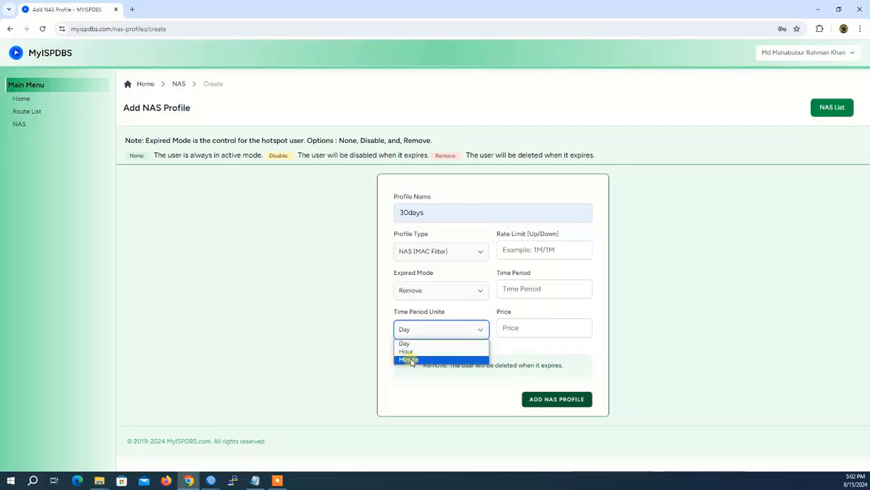
left_click(408, 344)
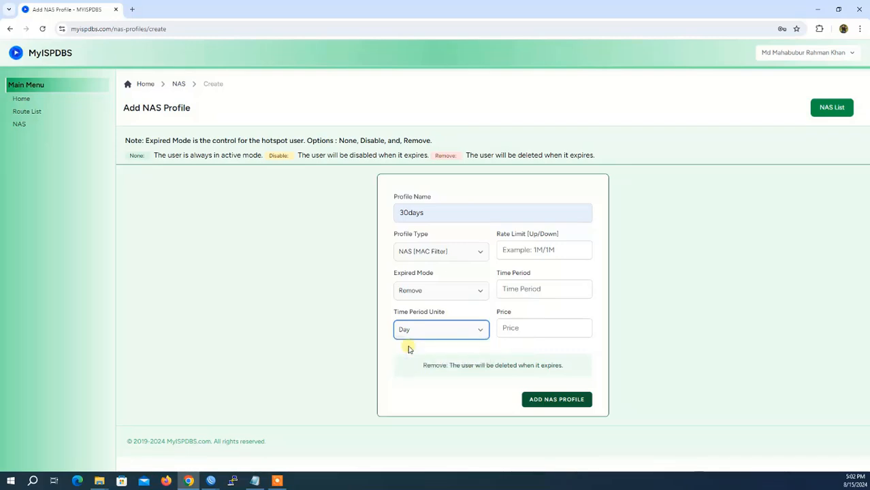
Enter a 30-day time period and price 300, then save the 30days_mac_nas NAS profile
left_click(512, 290)
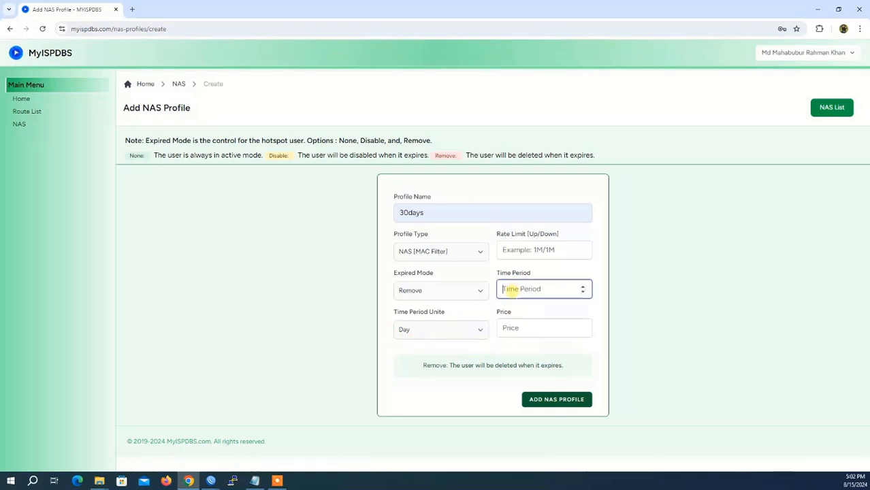
type("30")
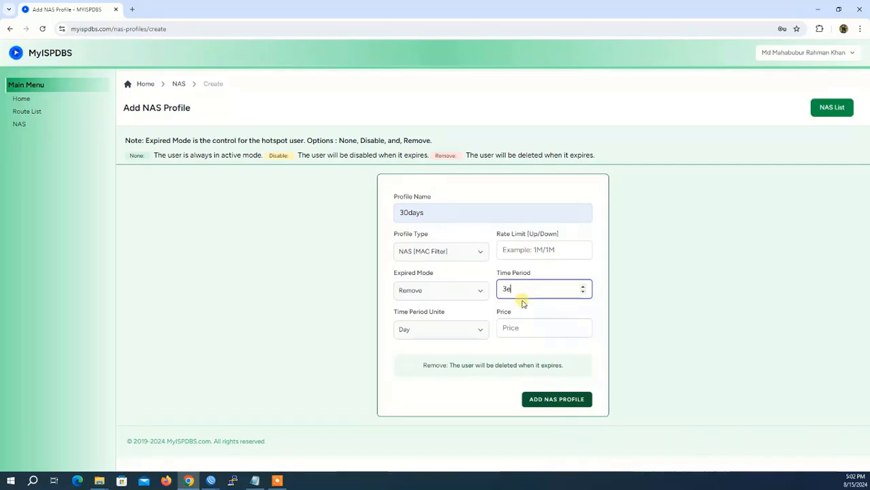
key("BackSpace")
type("0")
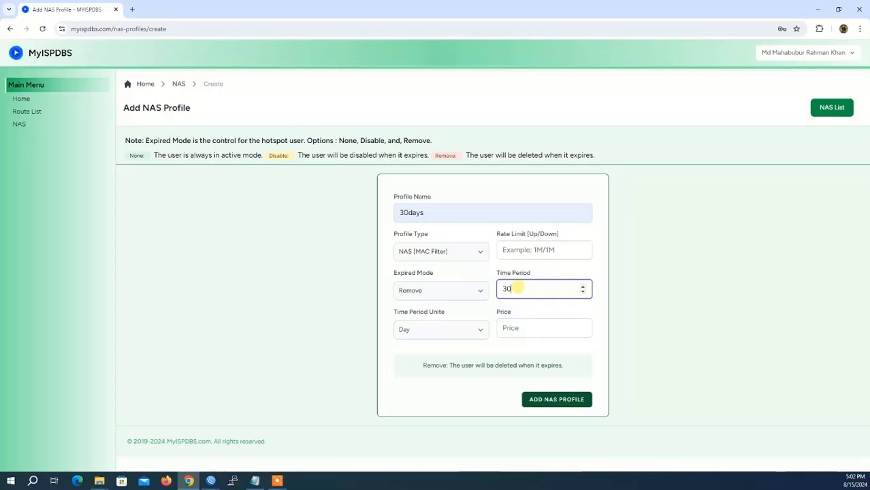
double_click(517, 289)
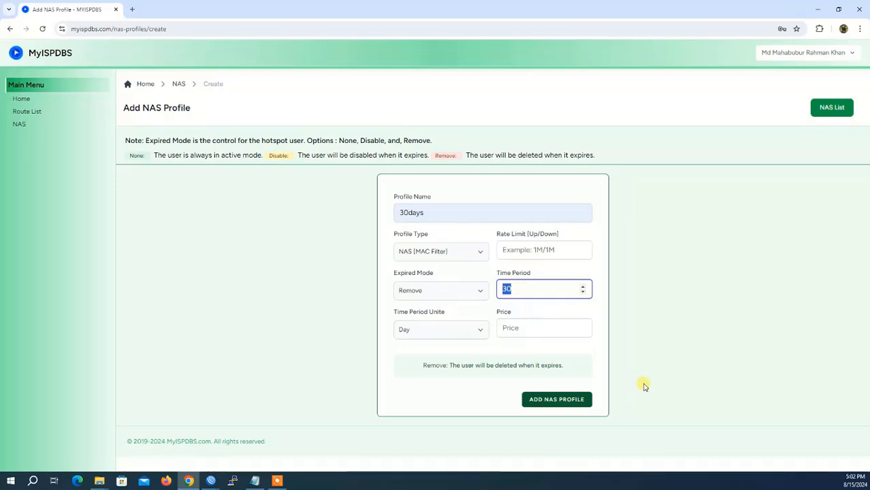
type("1")
key("BackSpace")
type("3")
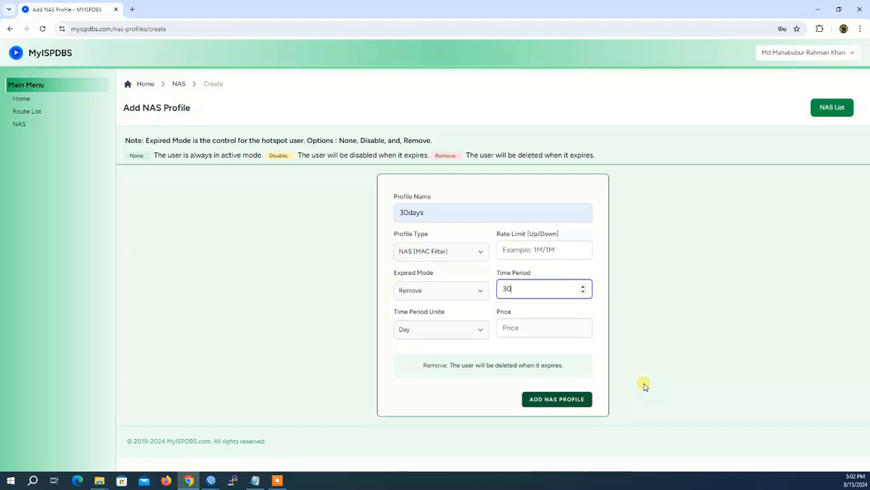
type("0")
left_click(519, 333)
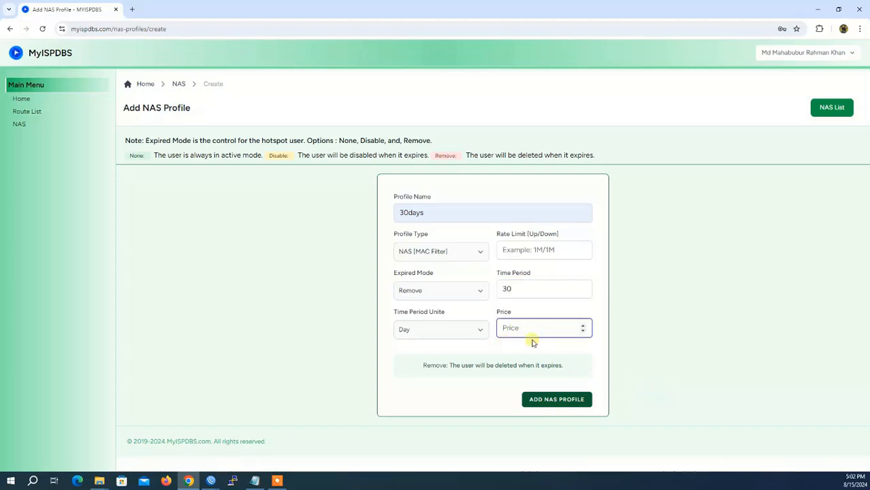
type("300")
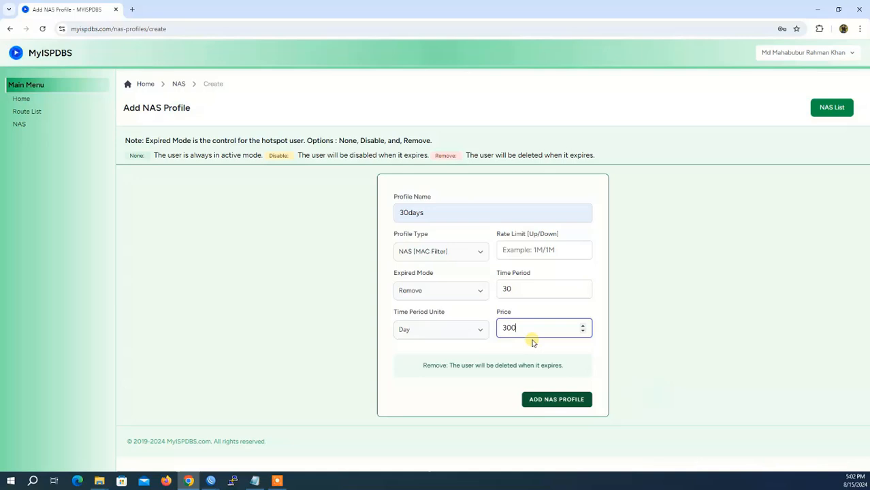
left_click(565, 404)
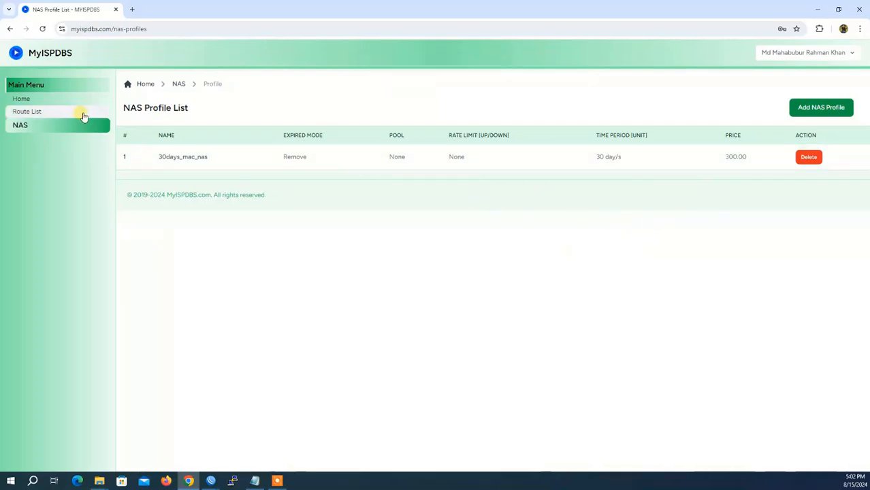
Open the Uttara-11 router from the Route List and view its hotspot Profile List
left_click(36, 116)
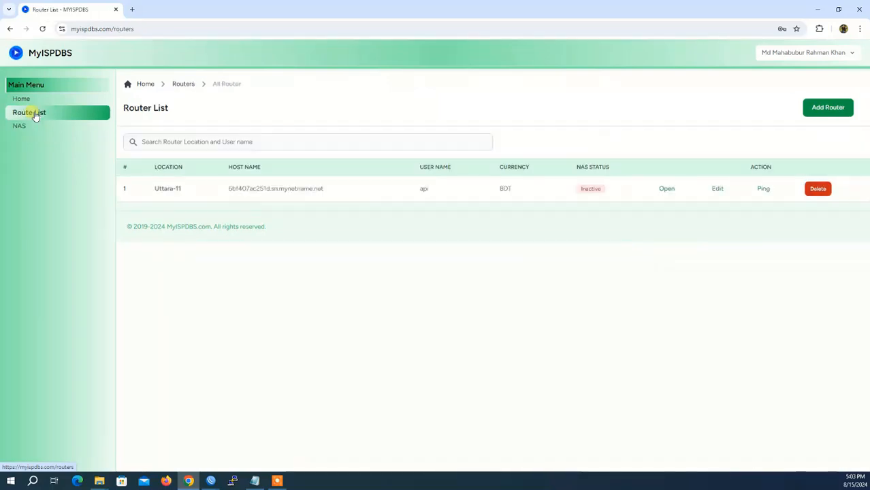
left_click(278, 481)
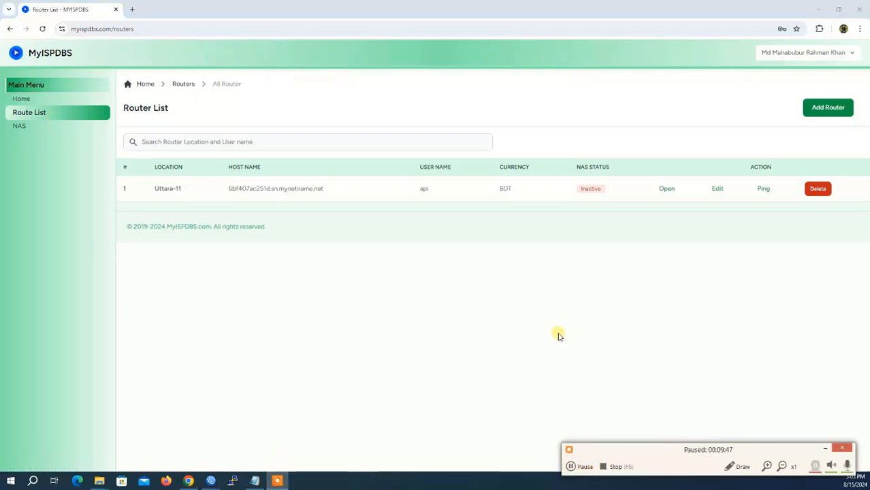
left_click(438, 330)
left_click(848, 446)
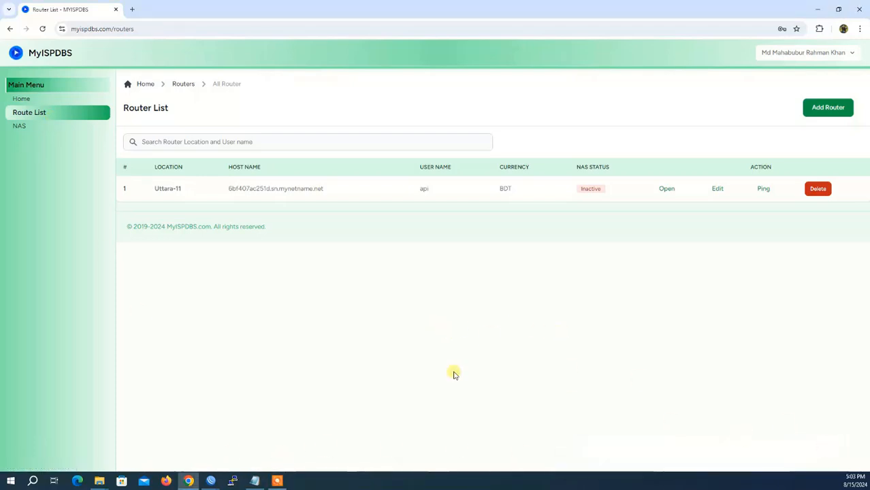
left_click(676, 195)
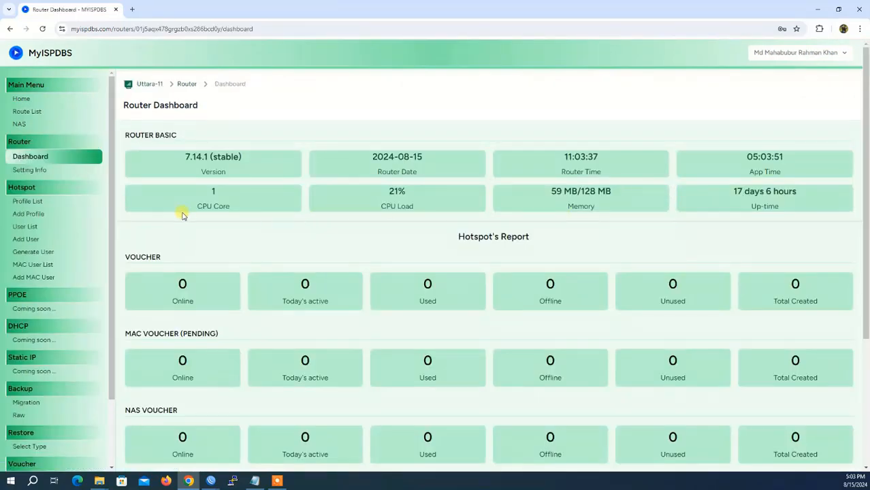
left_click(38, 204)
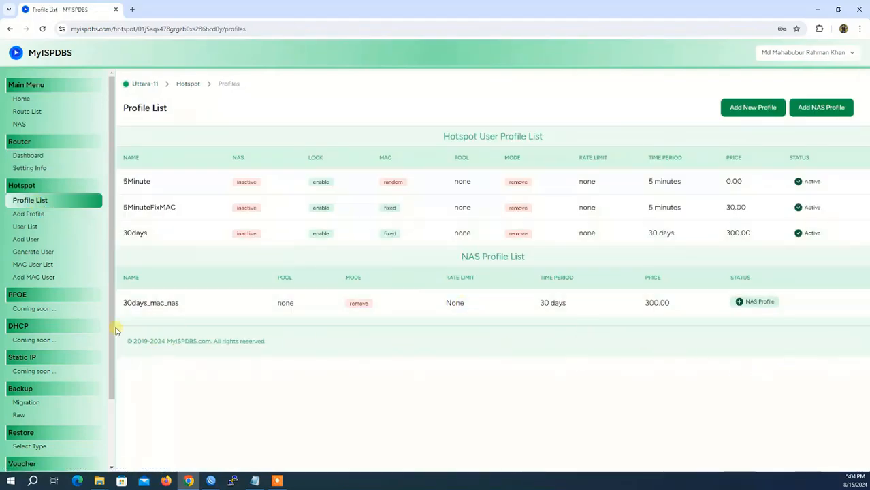
Activate the 30days_mac_nas NAS profile as a hotspot profile and check its new profile row
left_click_drag(163, 302, 802, 304)
left_click(492, 350)
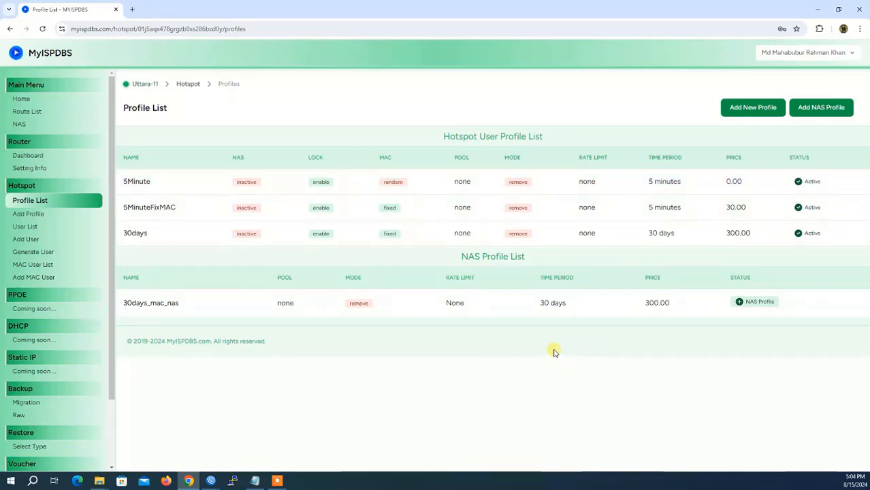
left_click(767, 305)
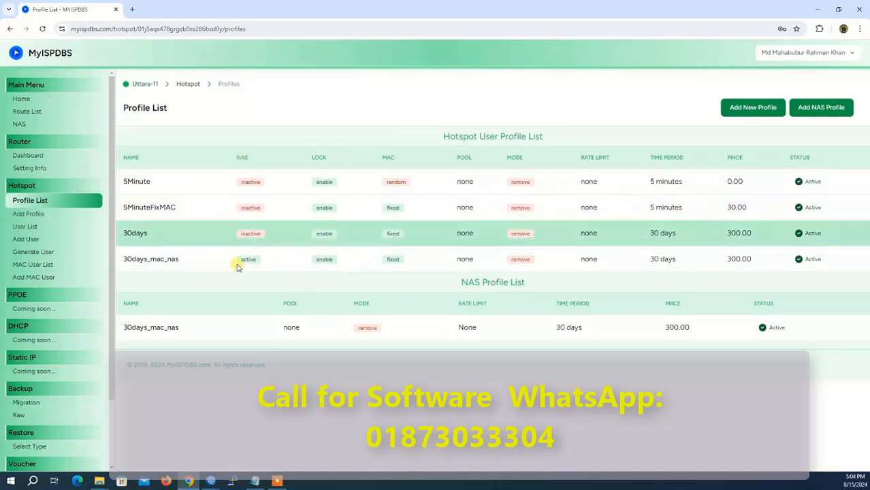
left_click_drag(124, 258, 812, 268)
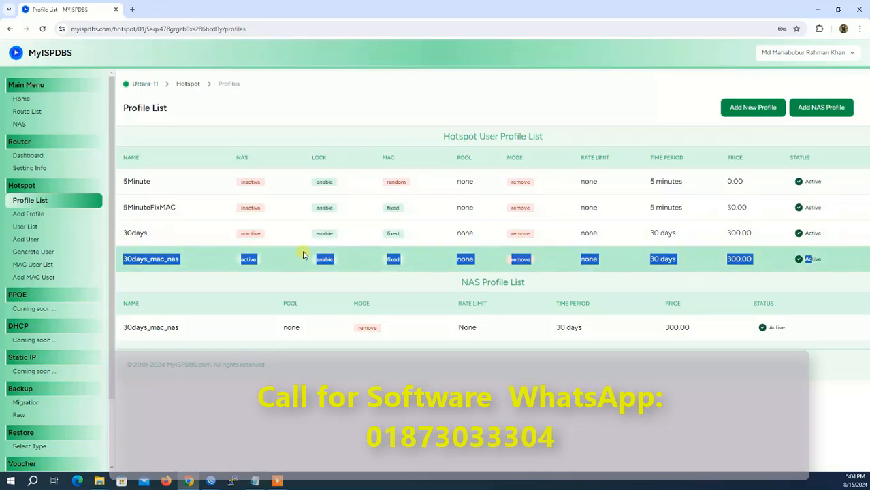
left_click(127, 259)
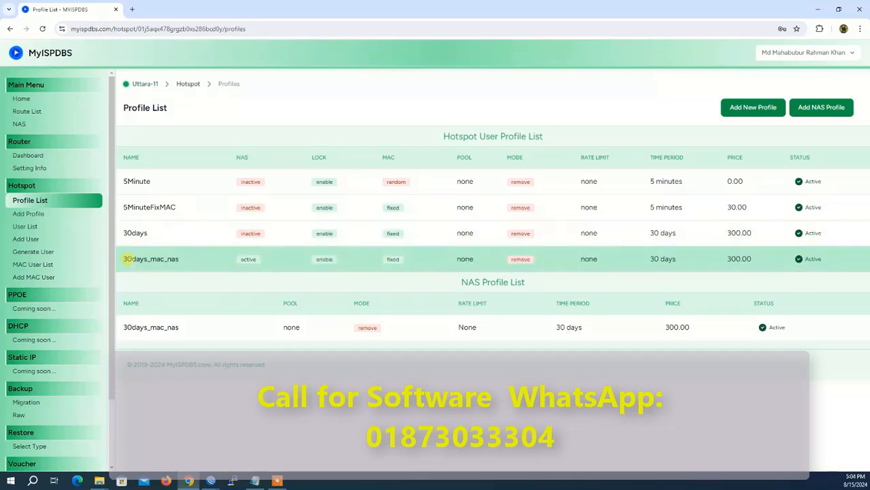
left_click_drag(127, 261, 795, 265)
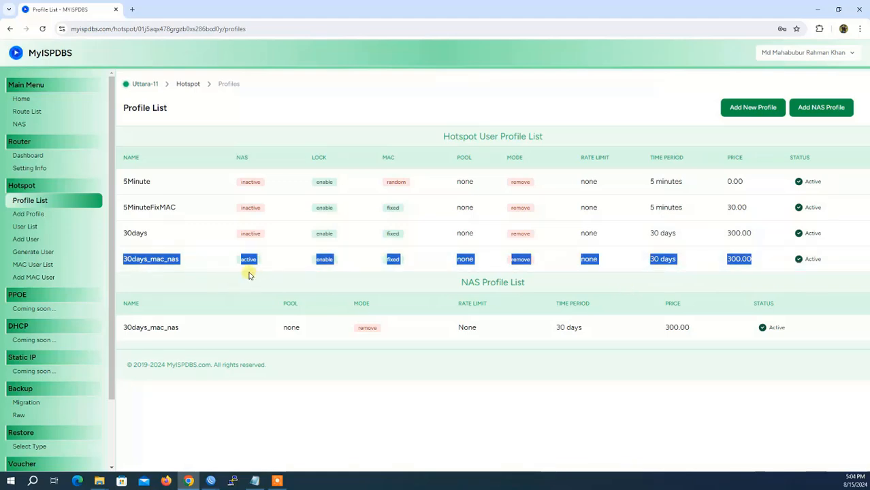
left_click(49, 244)
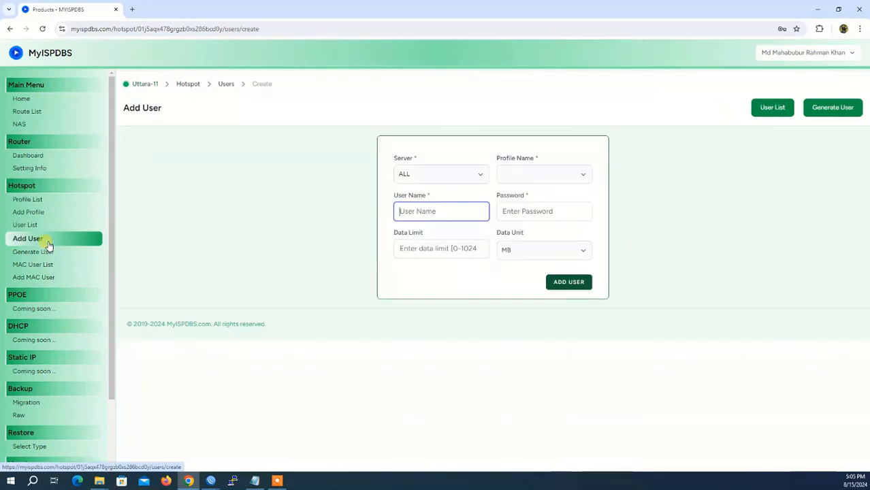
Look over the Add User profile choices without picking one, then go to Generate User
left_click(536, 179)
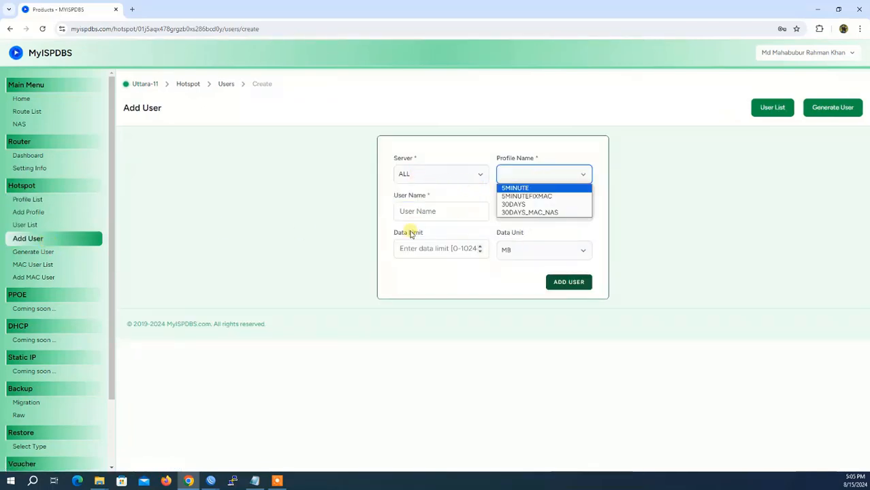
left_click(305, 263)
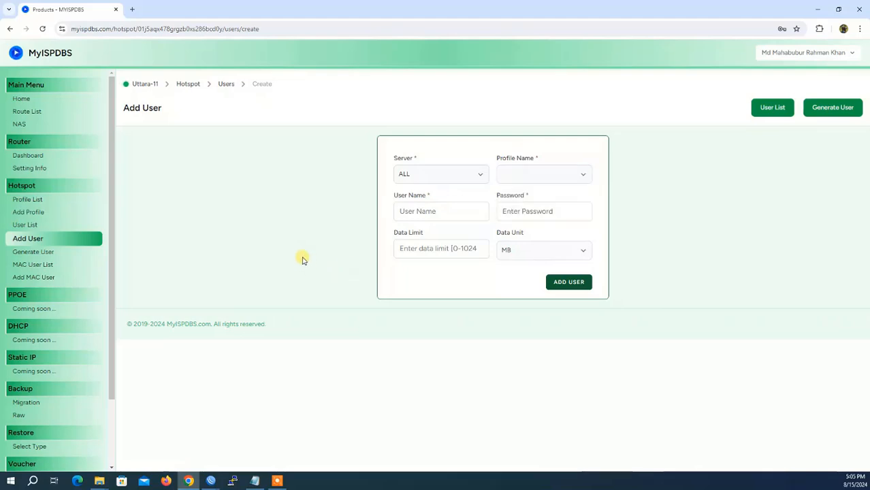
left_click(36, 257)
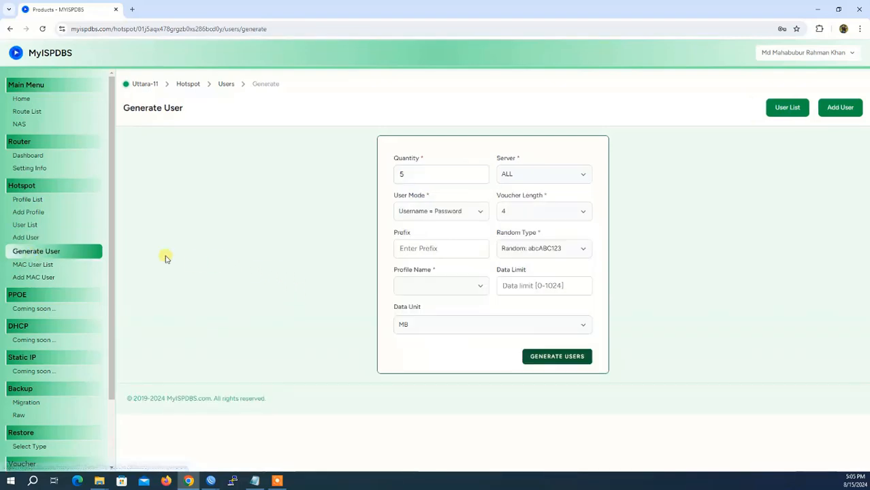
Set voucher quantity to 20, user mode Username + Password, and voucher length 5
left_click(425, 174)
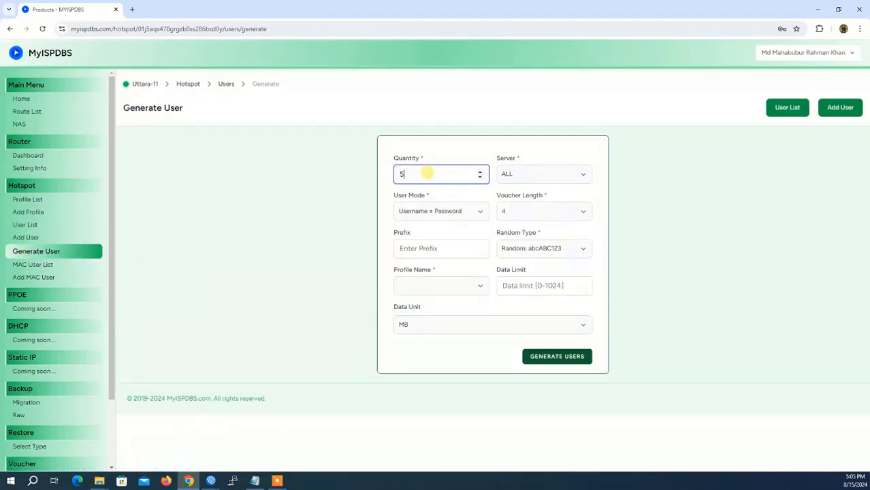
left_click_drag(445, 172, 330, 175)
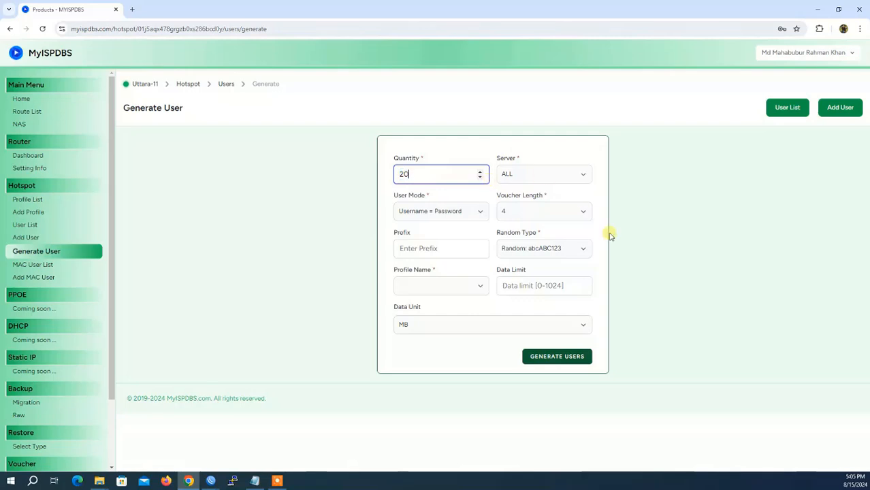
type("20")
left_click(436, 213)
left_click(436, 214)
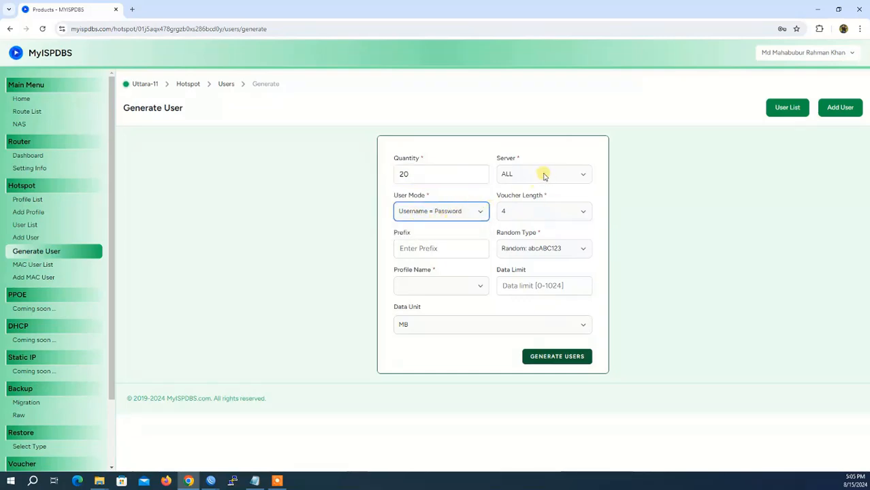
left_click(507, 213)
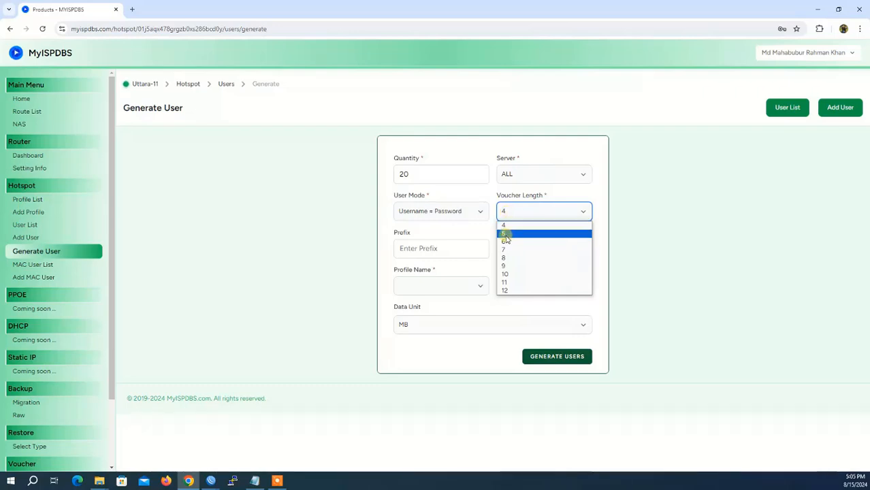
left_click(506, 235)
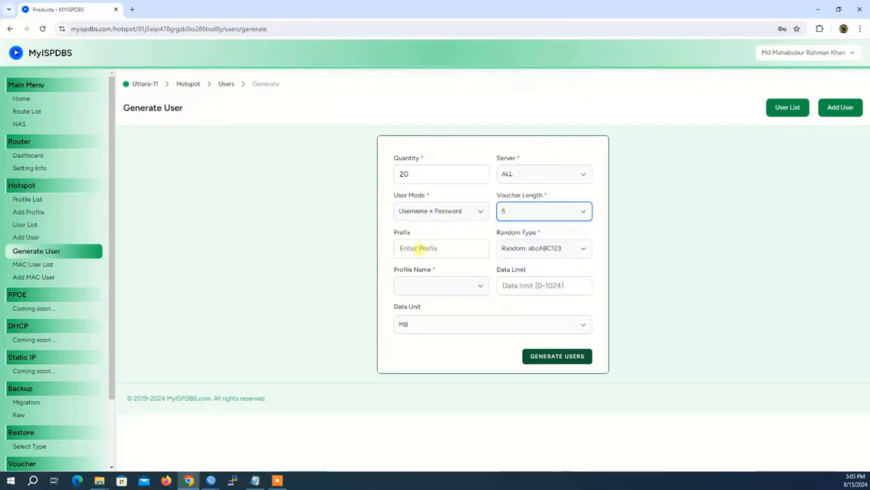
Make voucher codes digits only (Random 012345) and assign the 5MINUTE profile
left_click(413, 249)
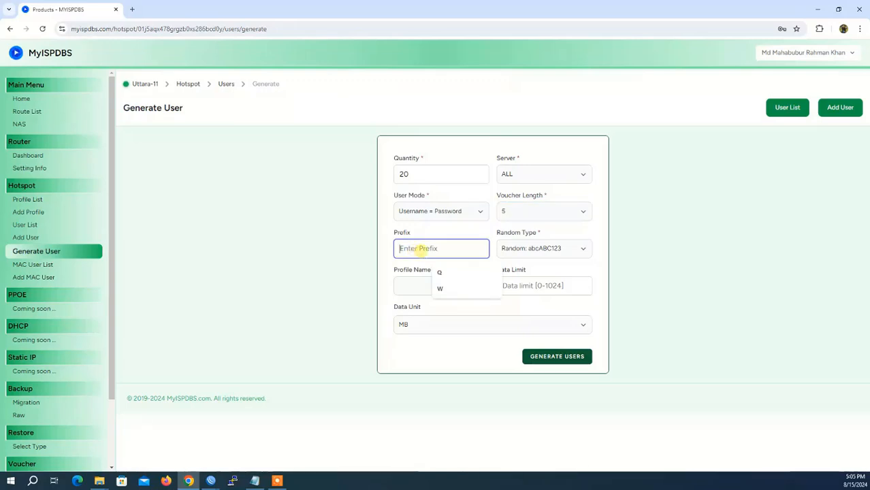
left_click(531, 249)
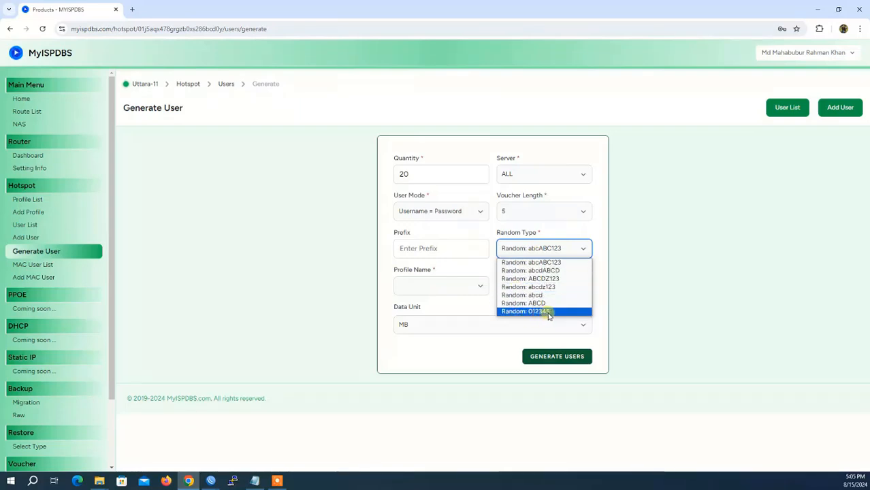
left_click(548, 312)
left_click(553, 249)
left_click(537, 312)
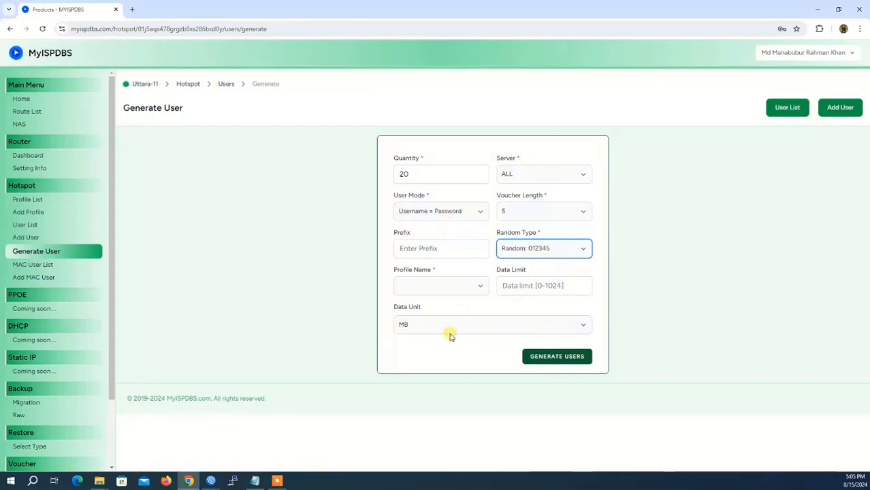
left_click(414, 289)
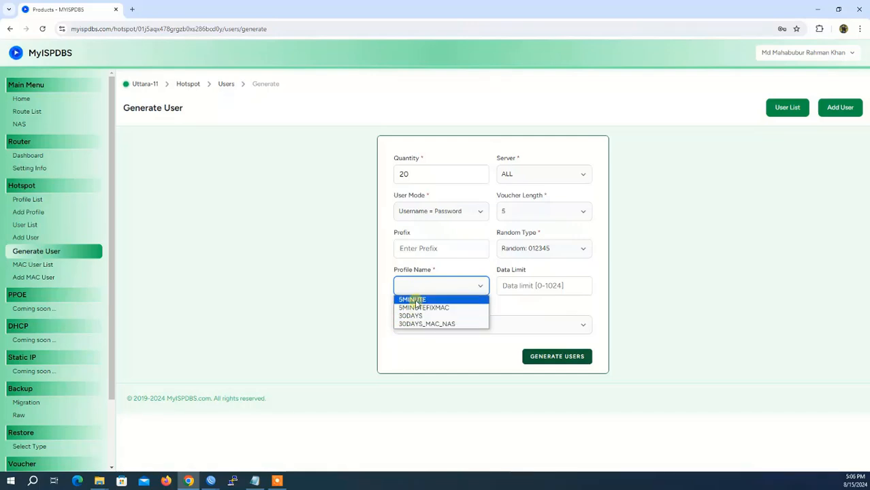
left_click(410, 299)
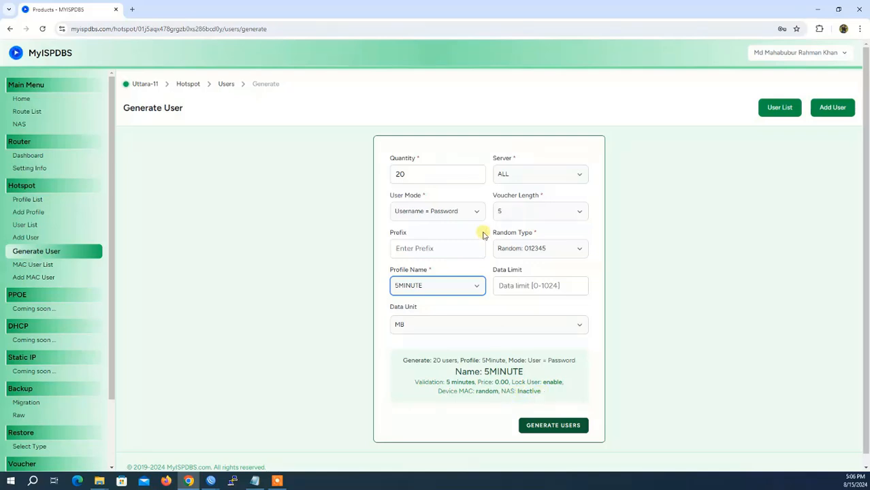
left_click(550, 425)
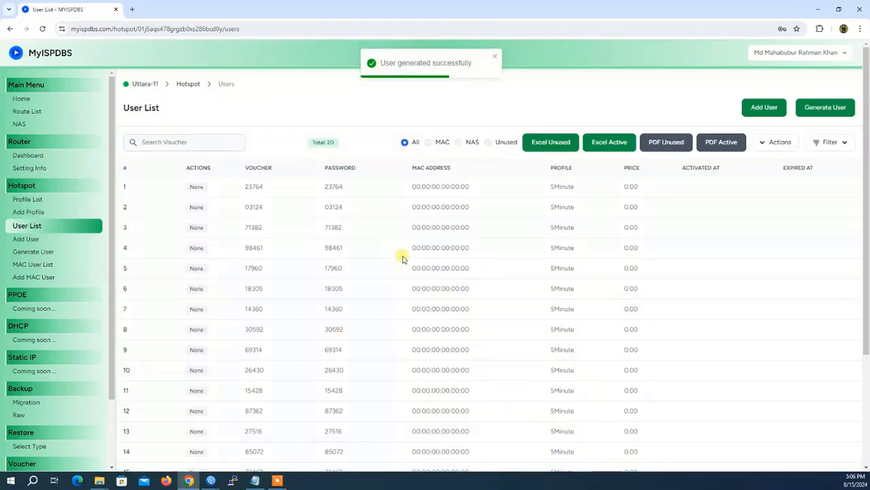
scroll(246, 272, "down", 3)
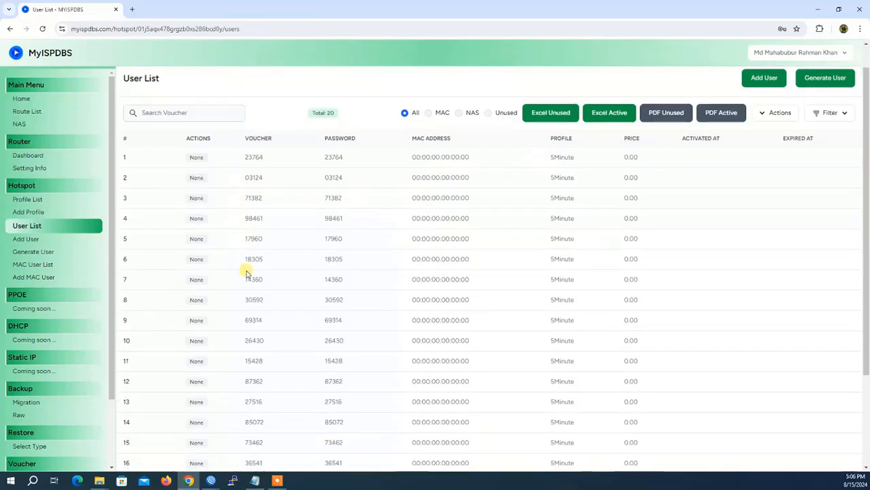
scroll(398, 424, "up", 3)
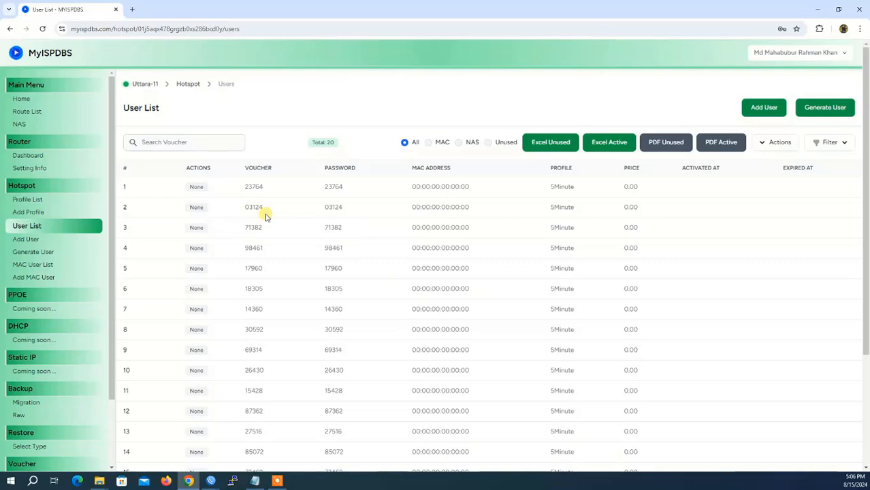
left_click_drag(243, 189, 272, 189)
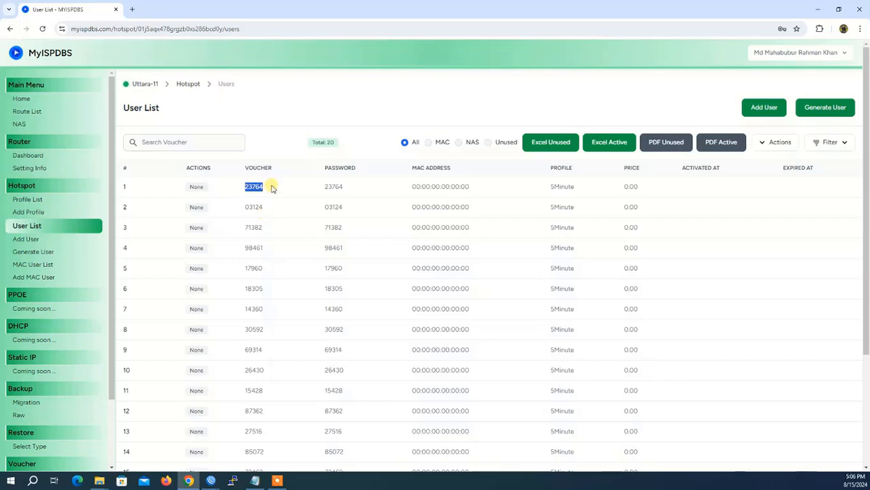
left_click(211, 480)
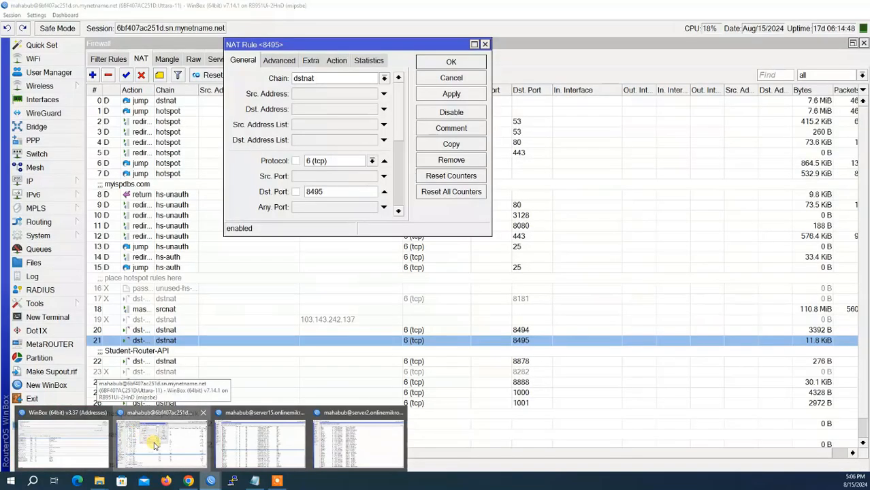
In WinBox, close the NAT rule and review Hotspot users, user profiles and server profiles
left_click(153, 444)
left_click(443, 79)
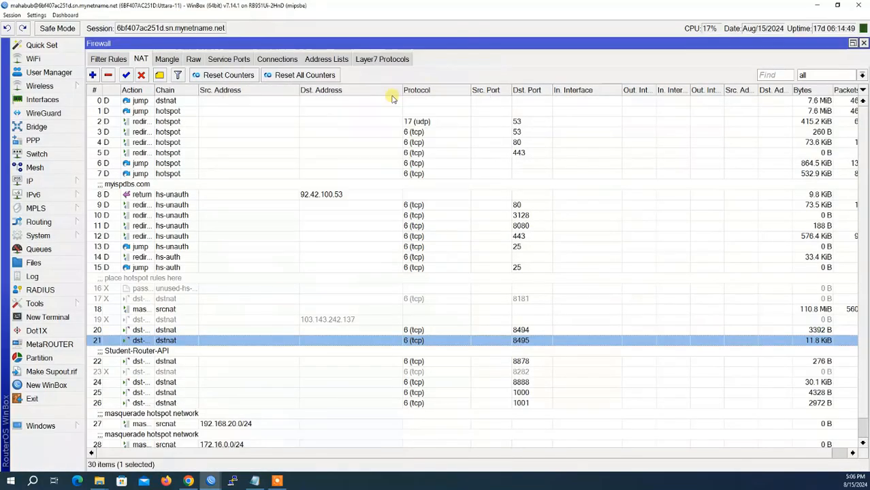
left_click(68, 182)
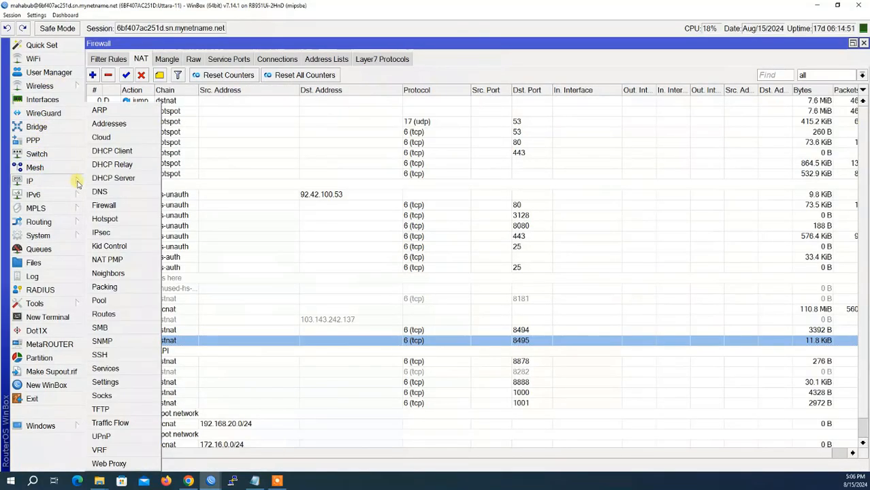
left_click(112, 216)
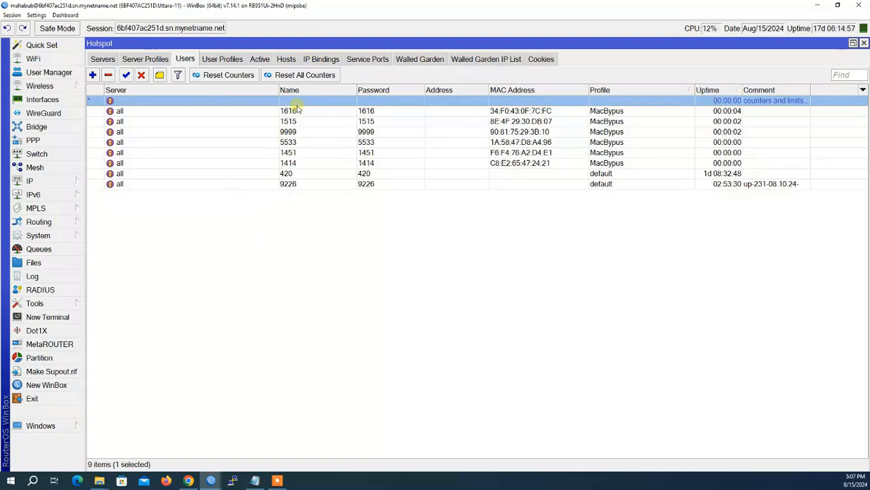
left_click(222, 59)
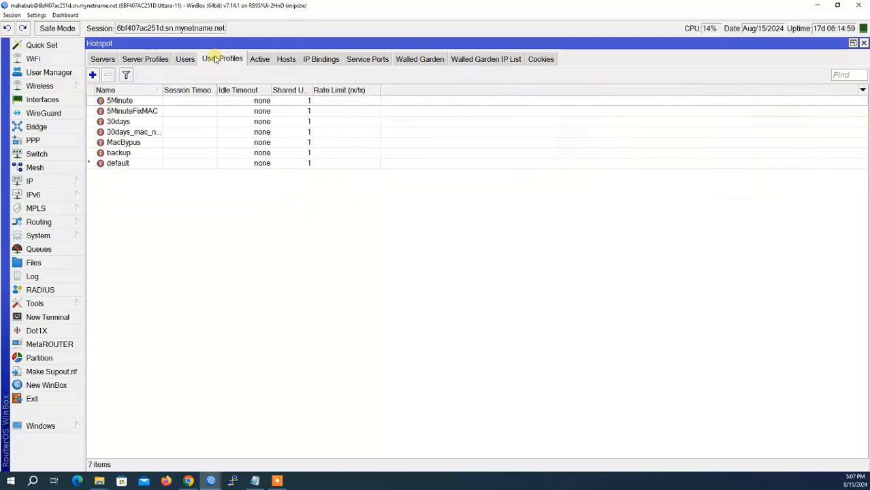
left_click(156, 60)
left_click(185, 59)
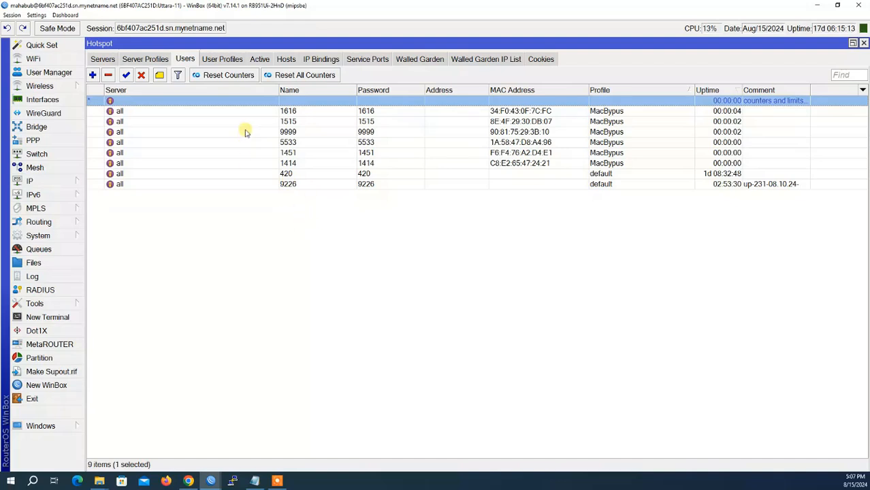
Check Hotspot hosts and active sessions (none yet), then return to the MyISPDBS voucher list
left_click(286, 59)
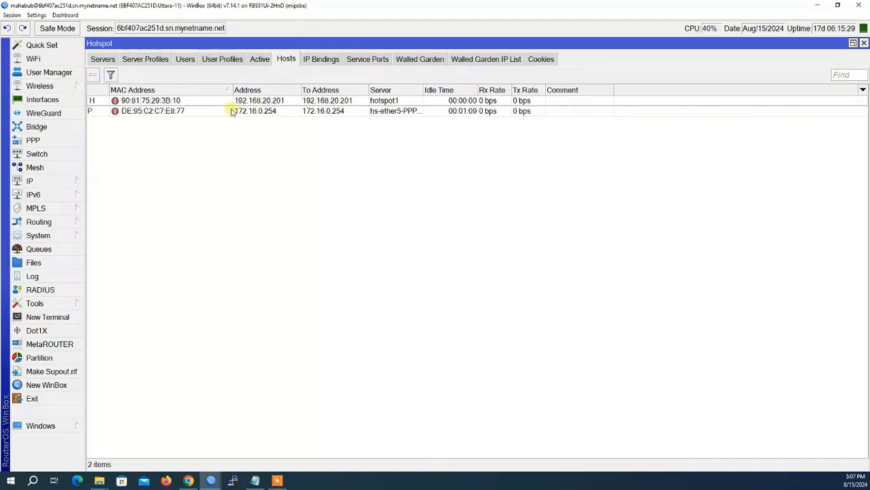
left_click(145, 101)
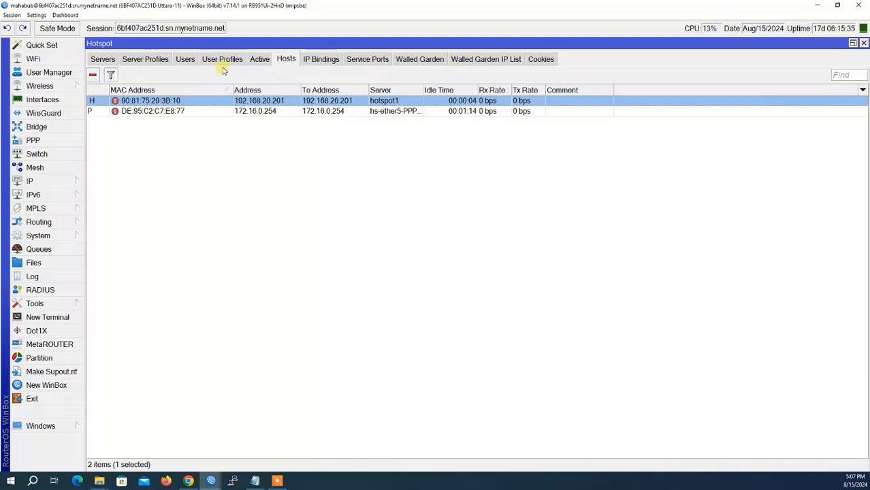
left_click(260, 60)
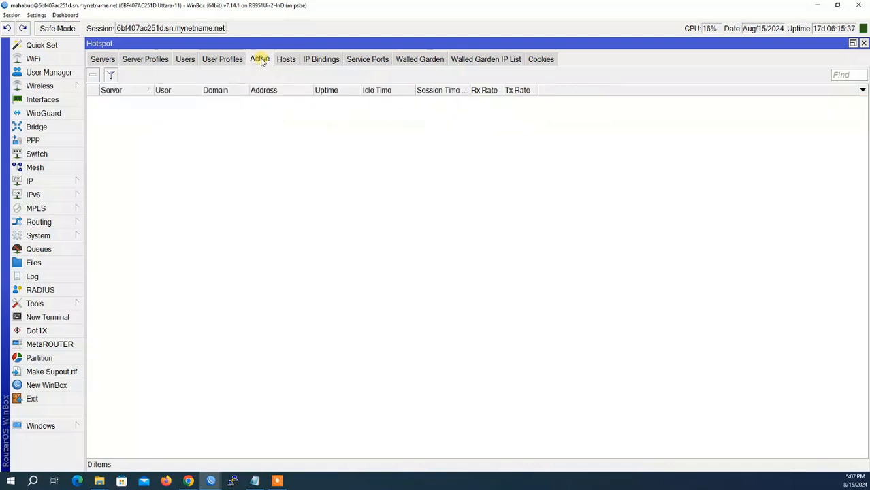
left_click(186, 60)
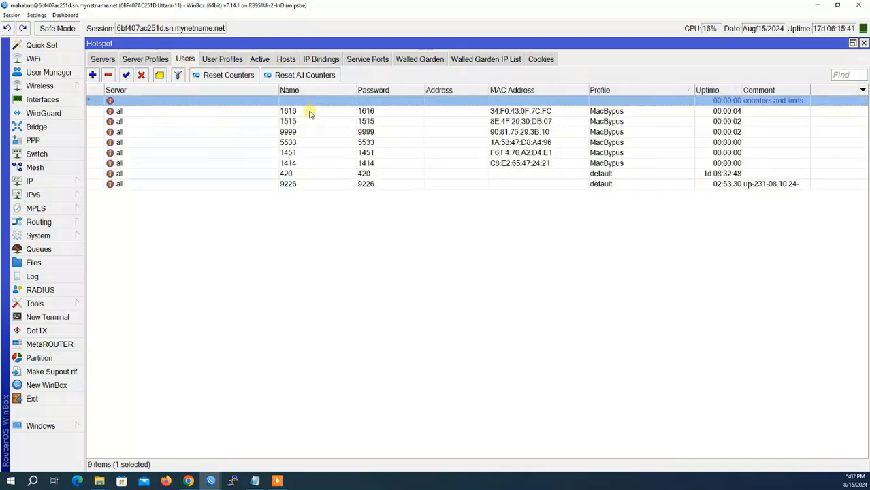
left_click(188, 480)
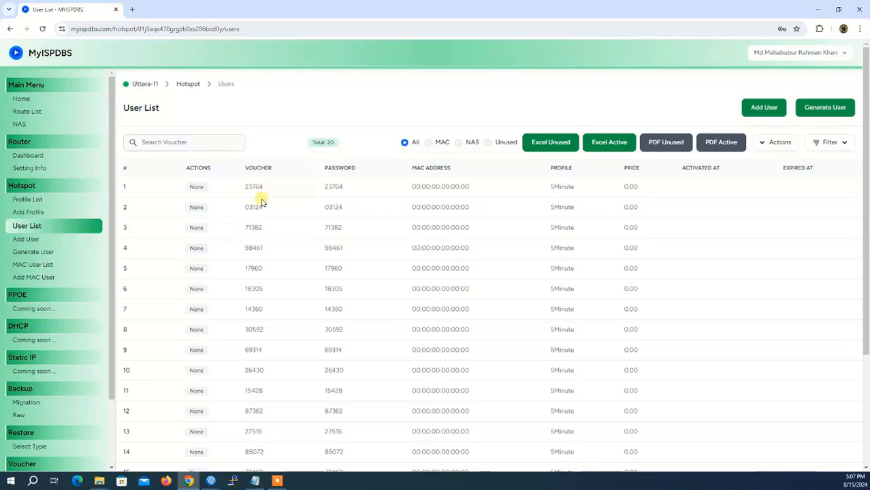
Confirm in WinBox that voucher 23764 is logged in with an active session at 192.168.20.201, then return to MyISPDBS
left_click(819, 10)
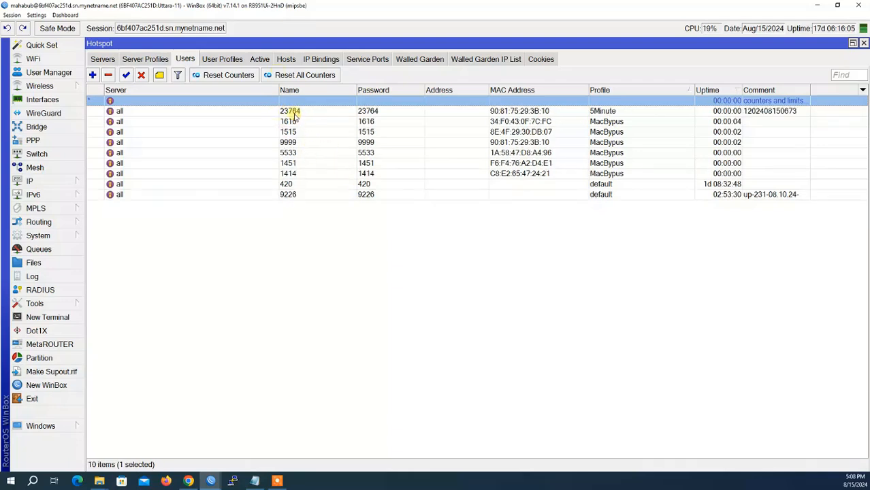
left_click(288, 112)
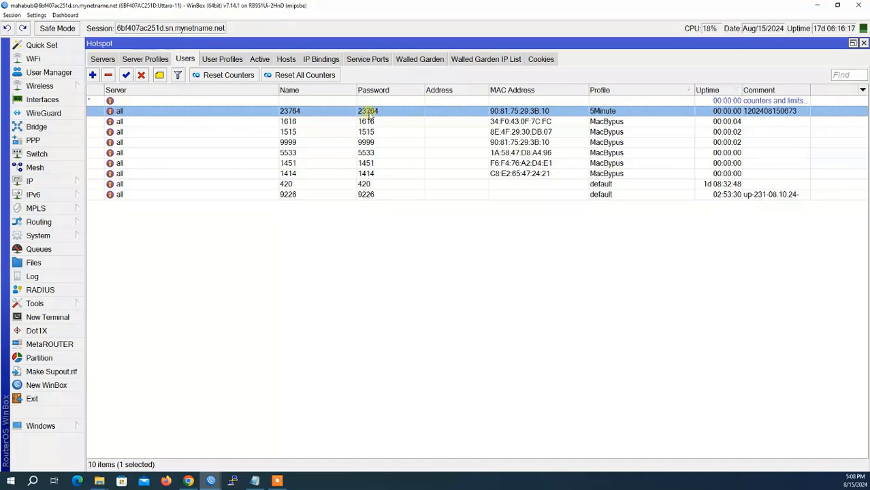
left_click(258, 59)
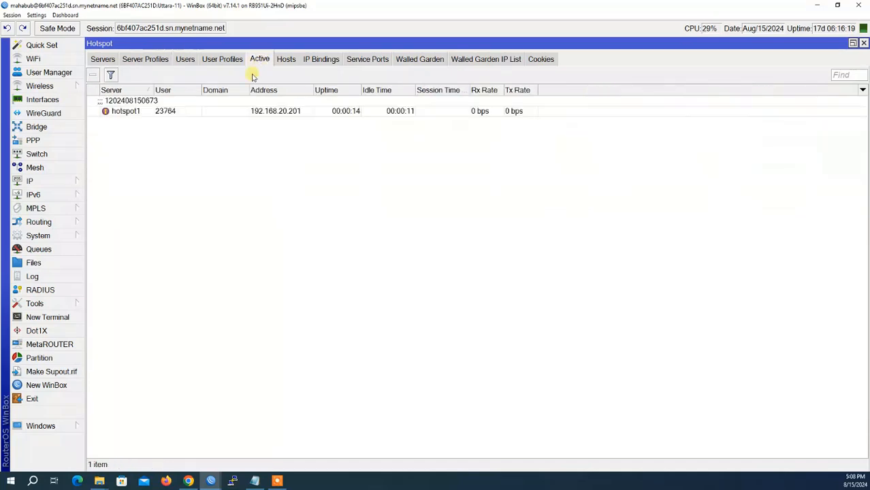
left_click(165, 111)
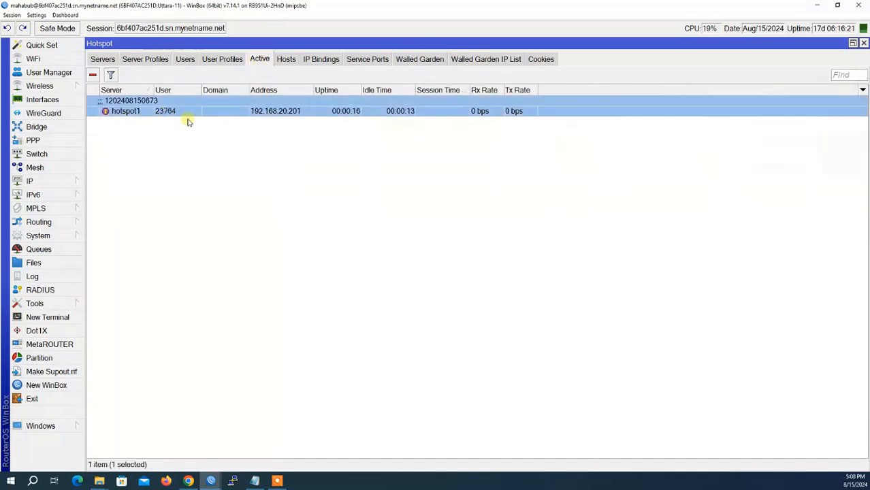
left_click(259, 164)
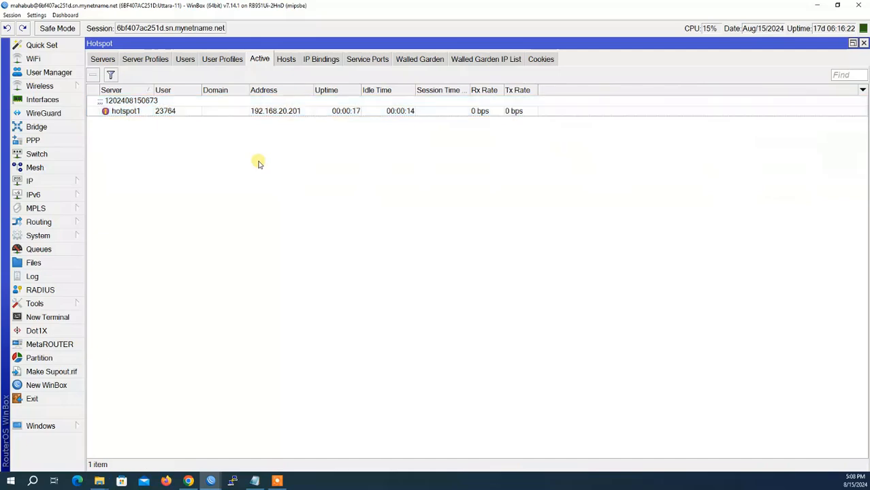
left_click(286, 59)
left_click(215, 161)
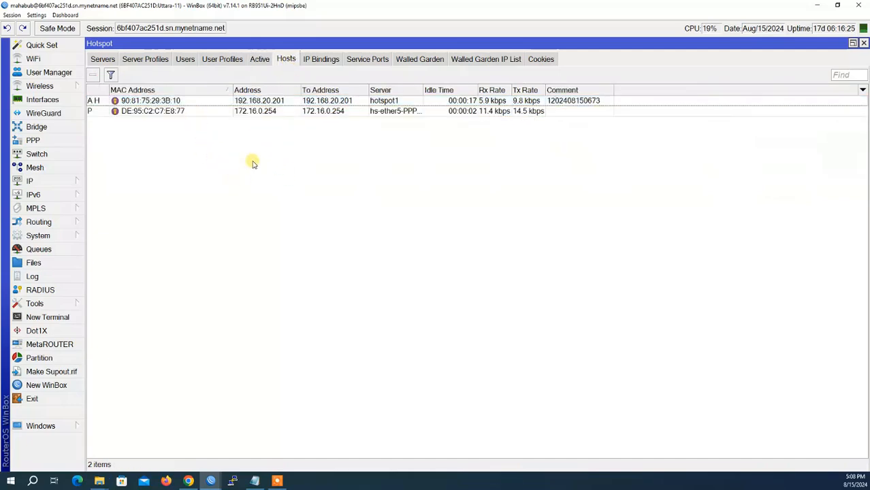
left_click(190, 482)
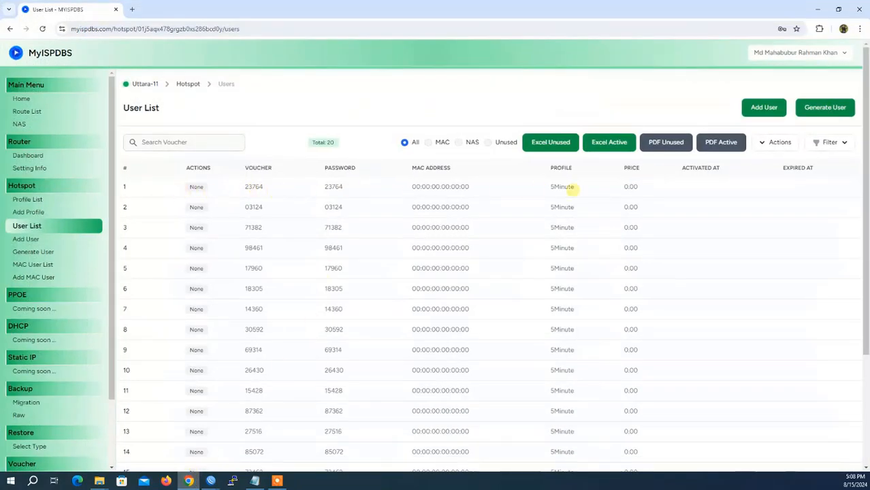
Reload the User List, search vouchers for 237, and reset voucher 23764 to clear its MAC lock
left_click(42, 29)
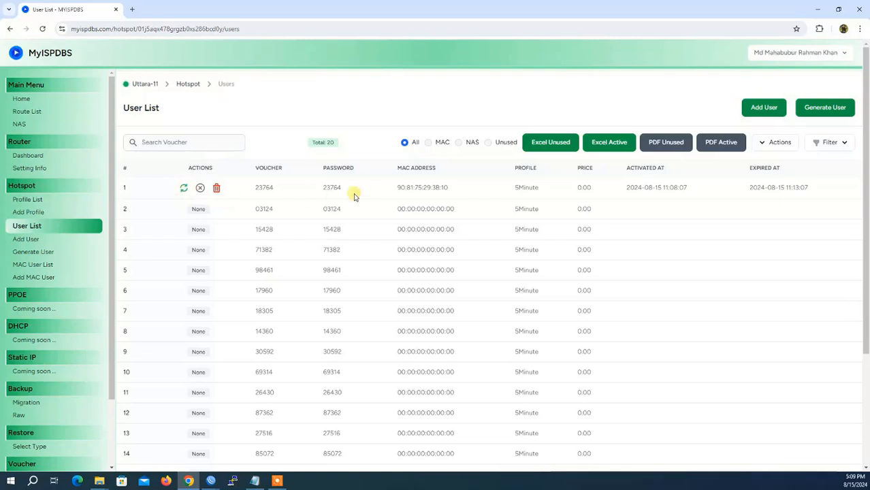
left_click(164, 141)
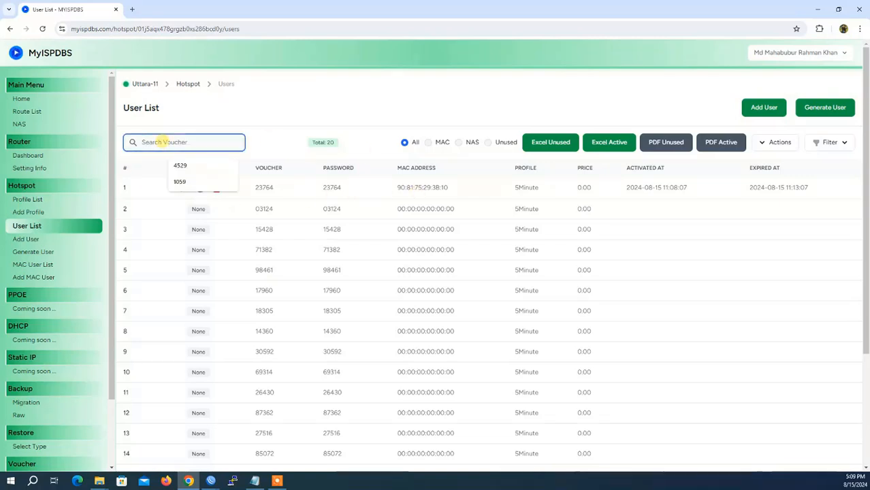
type("2376")
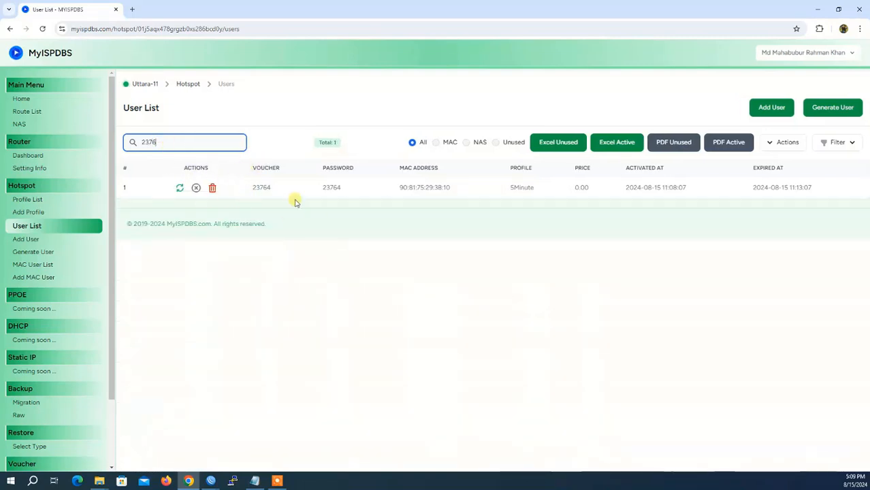
left_click(182, 191)
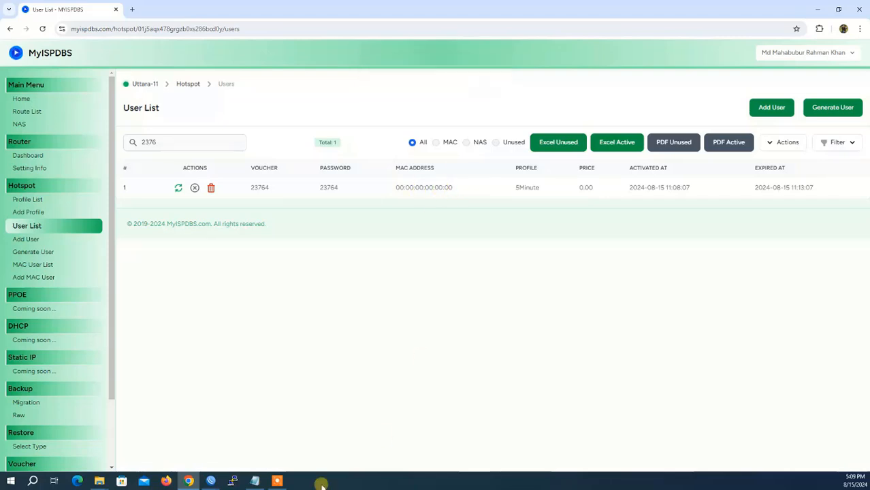
In WinBox's Hotspot window, confirm no active sessions remain and view the hotspot users list
mouse_move(212, 481)
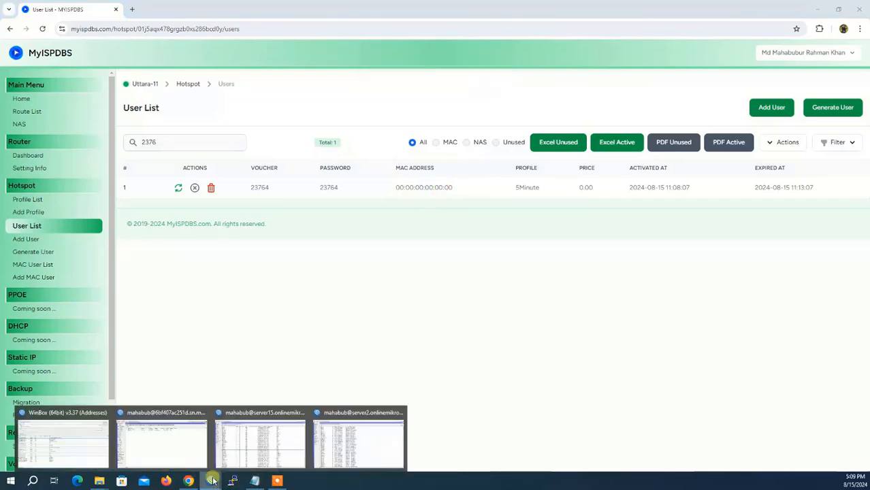
left_click(174, 431)
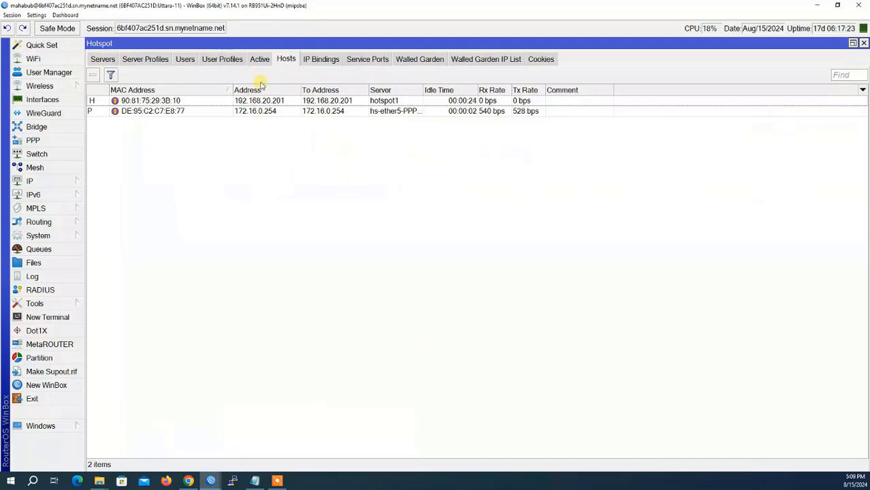
left_click(256, 59)
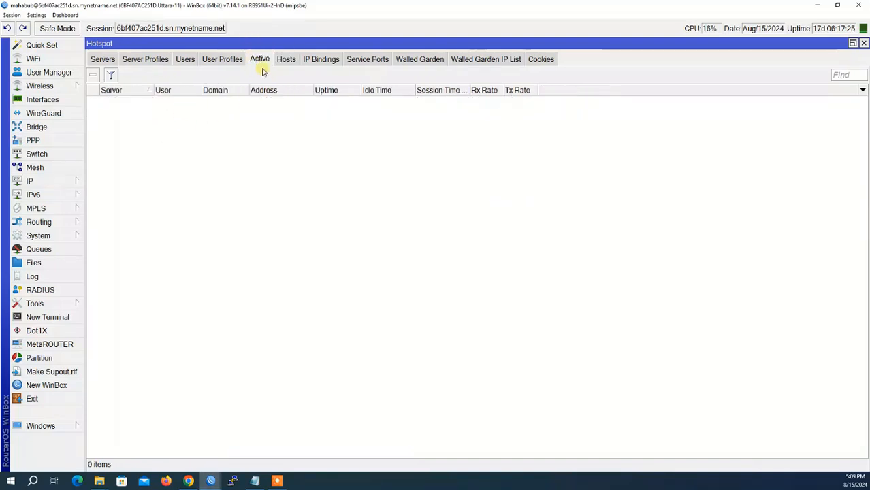
left_click(186, 60)
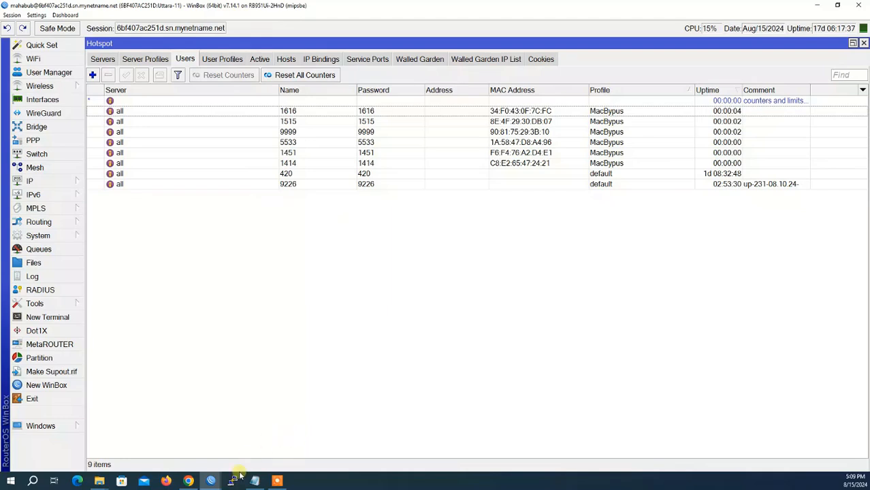
Inspect voucher 23764's expiry time in MyISPDBS and compare with the WinBox hotspot window
left_click(188, 481)
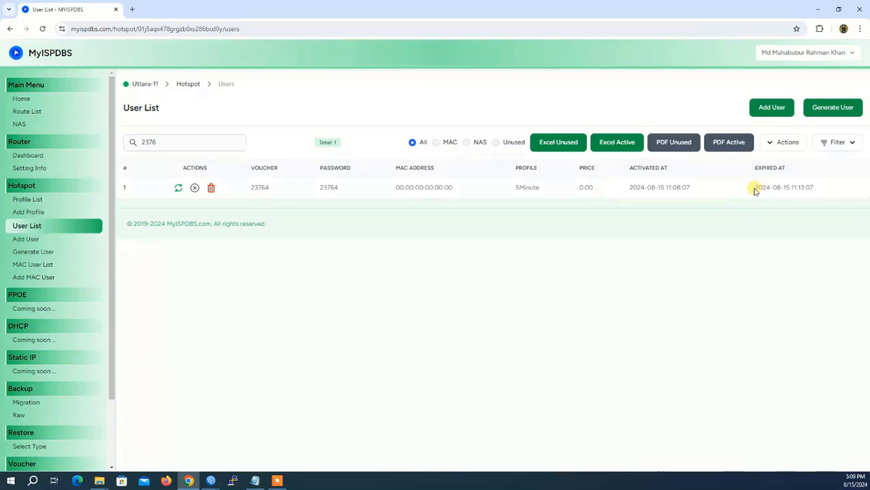
left_click_drag(754, 190, 815, 187)
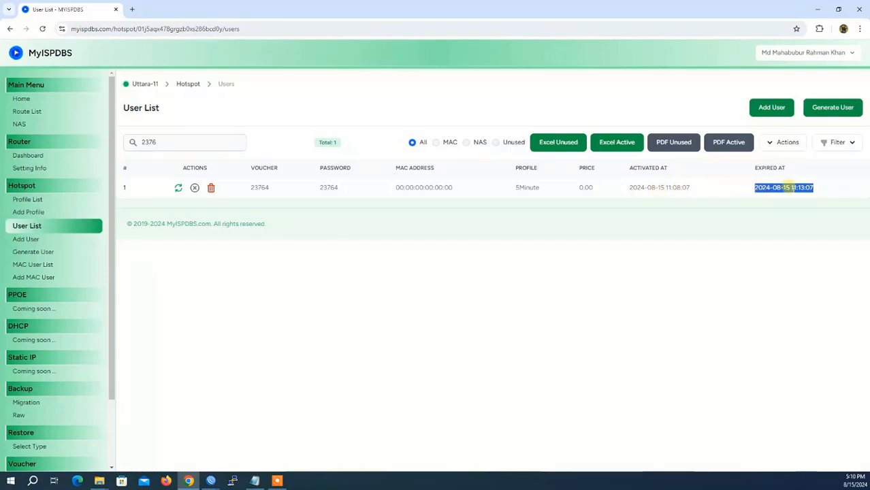
left_click(794, 188)
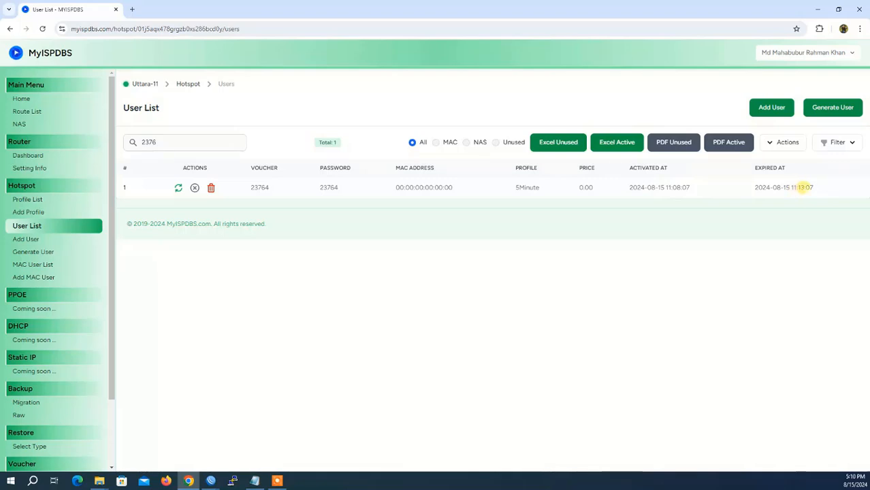
left_click(771, 194)
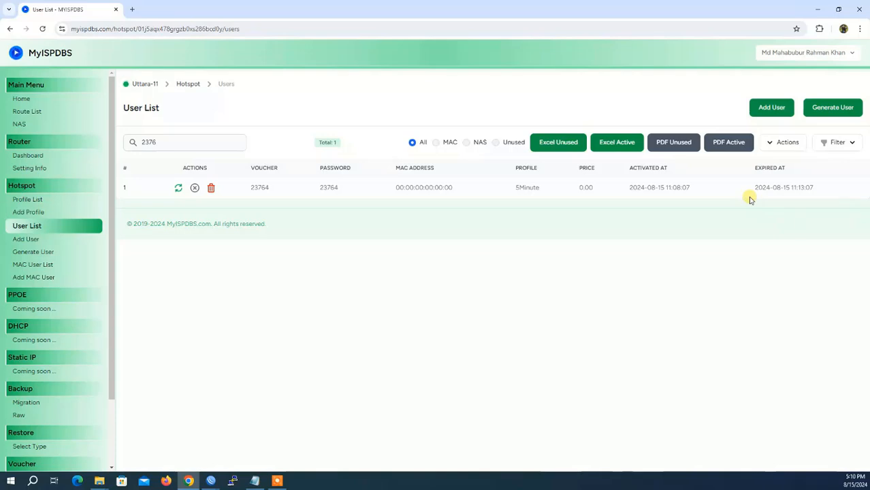
left_click(211, 481)
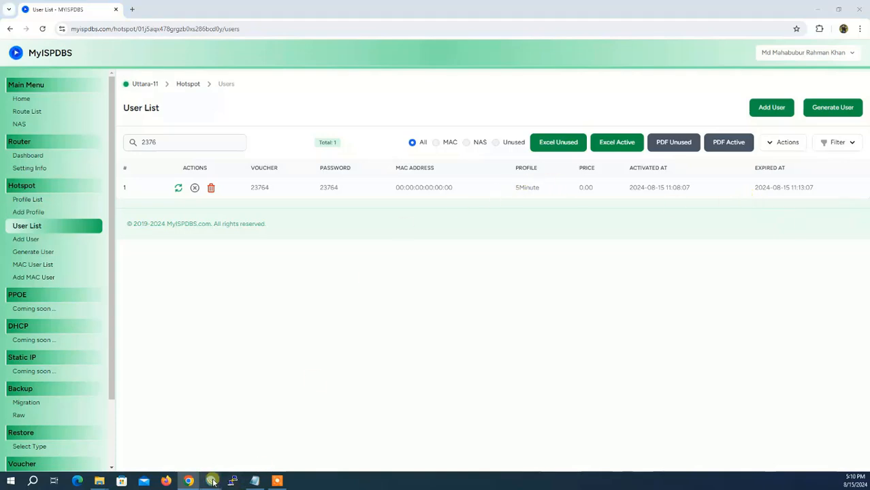
left_click(140, 436)
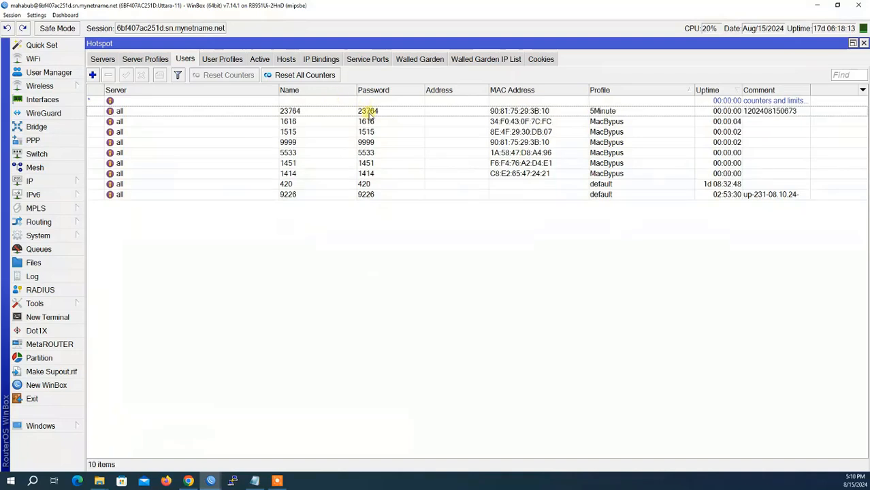
left_click(190, 481)
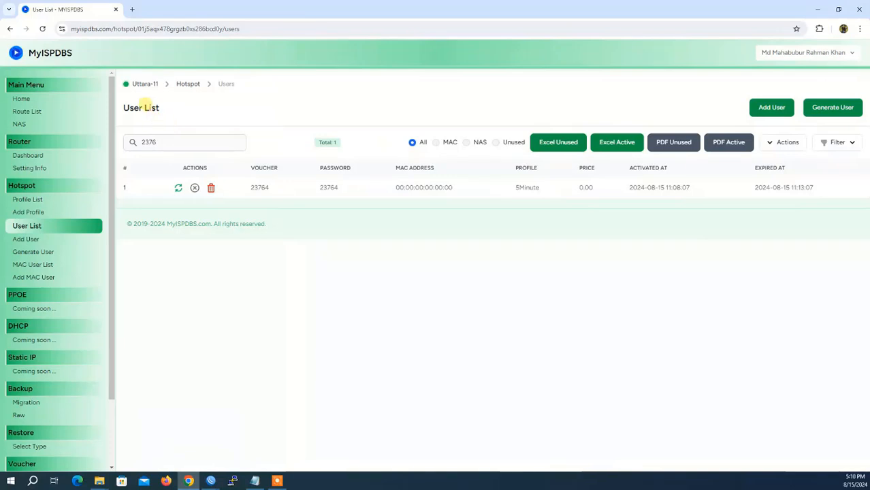
left_click(42, 29)
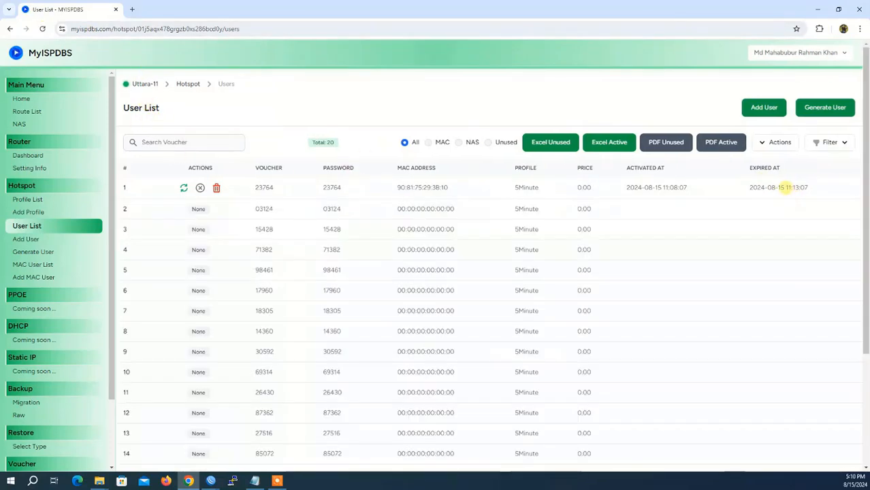
left_click_drag(786, 188, 817, 190)
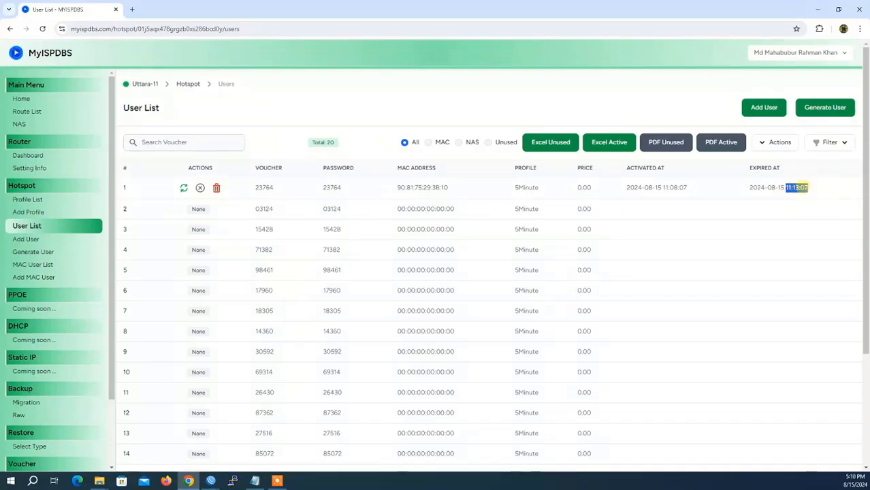
left_click(763, 187)
left_click_drag(749, 189, 810, 188)
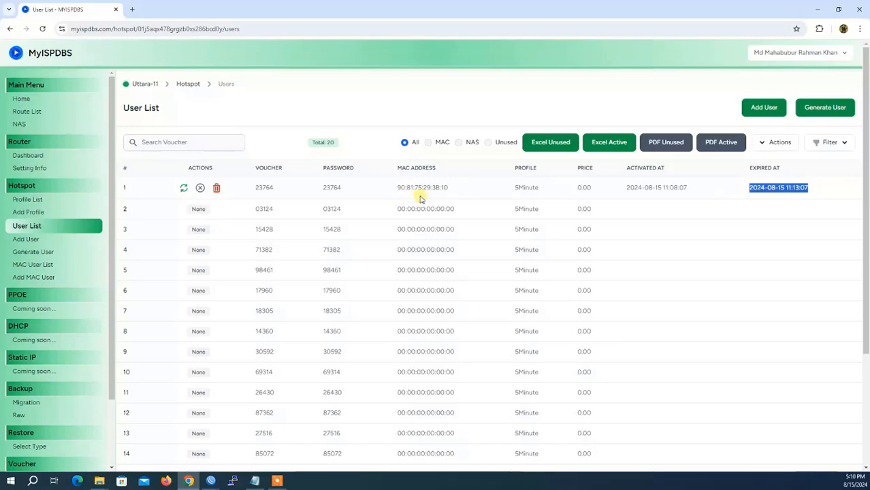
left_click_drag(397, 190, 449, 188)
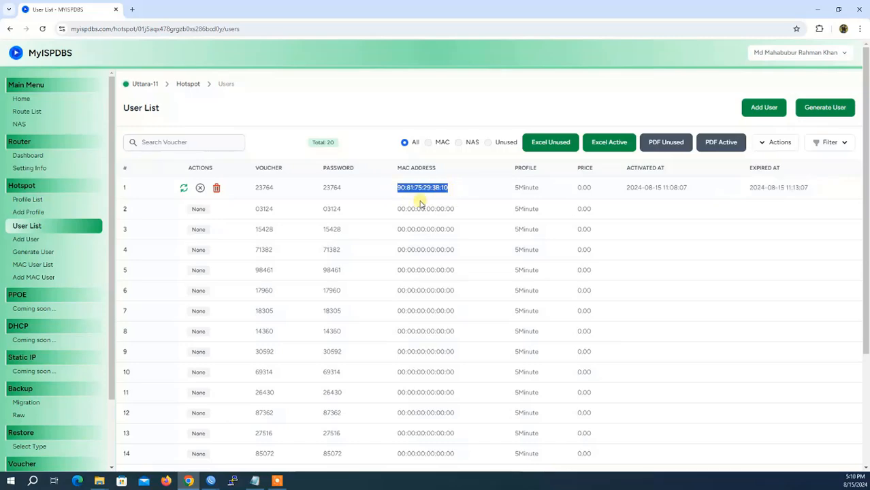
left_click(211, 481)
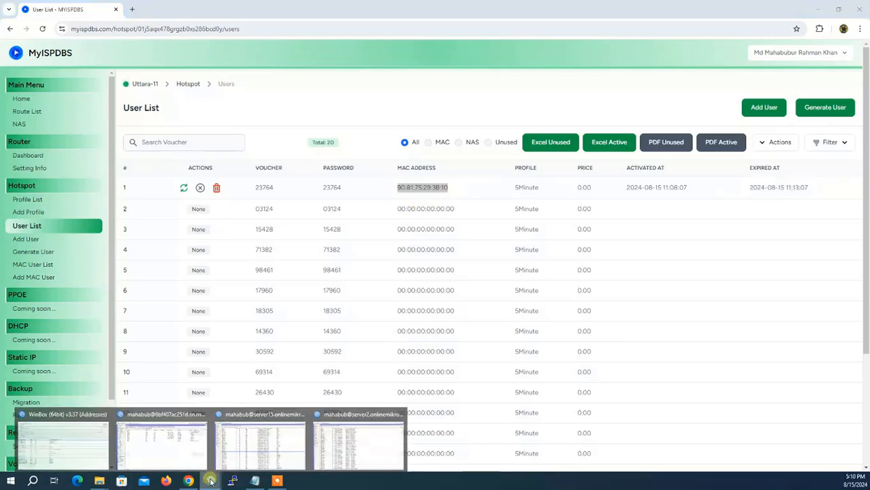
left_click(186, 449)
Select hotspot user 23764 in WinBox, then return to the MyISPDBS User List
left_click(505, 113)
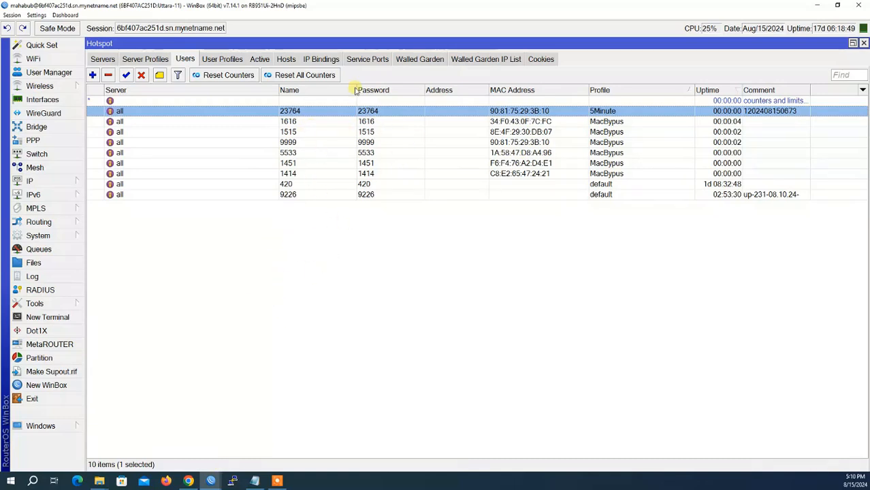
left_click(188, 481)
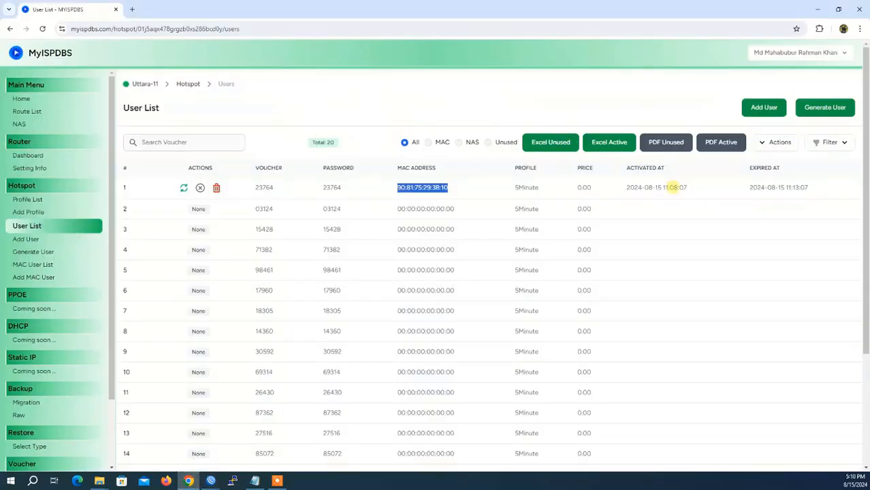
mouse_move(748, 187)
left_mouse_down()
mouse_move(809, 187)
mouse_move(741, 190)
left_mouse_up()
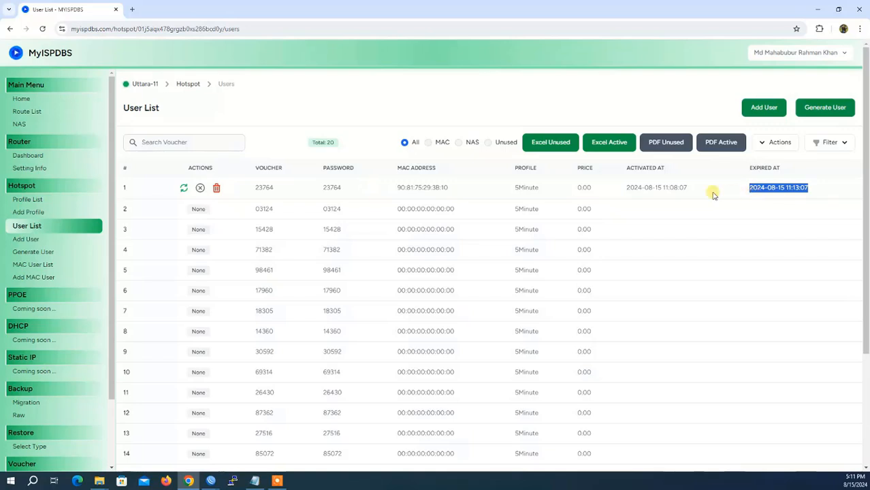
left_click_drag(615, 192, 687, 191)
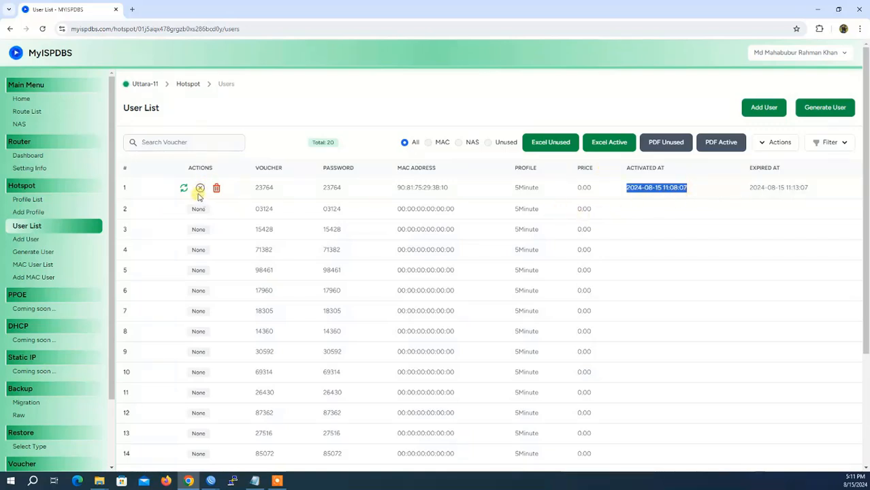
Filter the voucher list by '2376' and disable voucher 23764
left_click(184, 142)
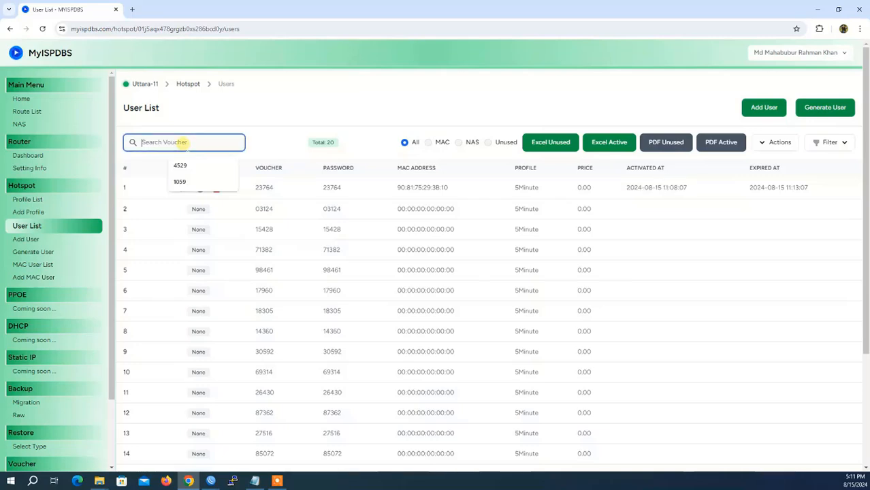
type("2376")
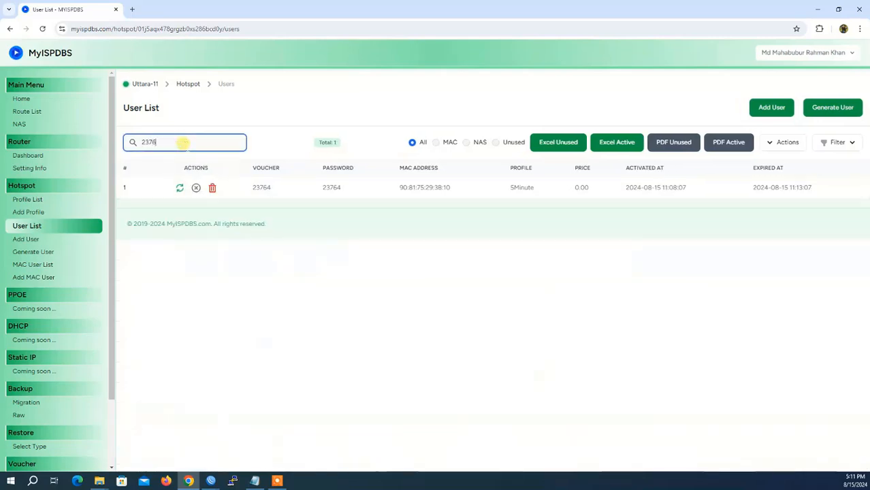
left_click(196, 188)
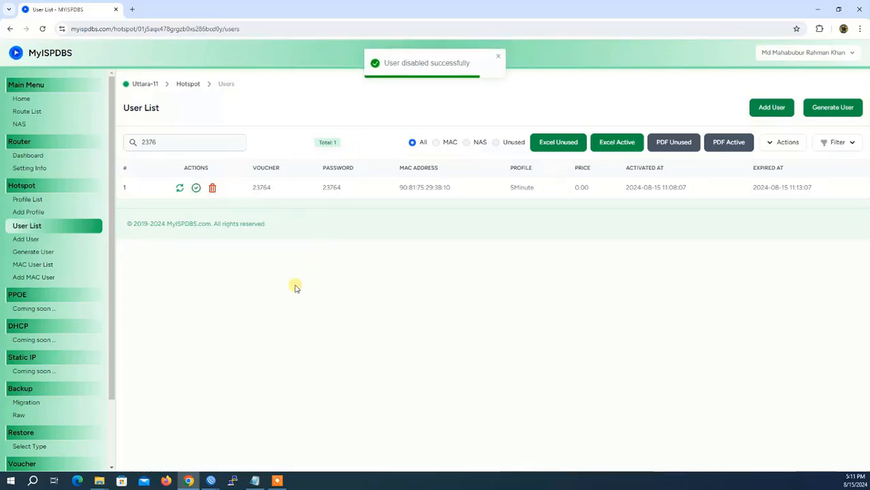
In WinBox, confirm no active hotspot sessions and 2 hosts, then return to MyISPDBS
mouse_move(211, 480)
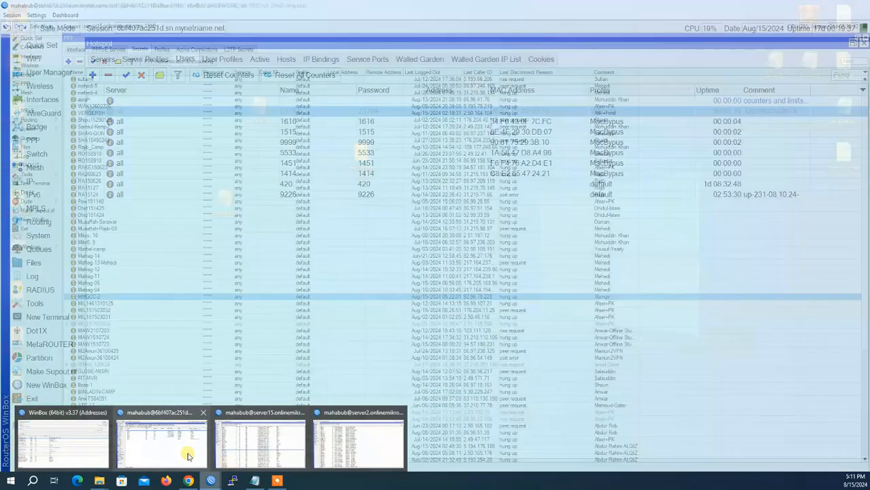
left_click(189, 447)
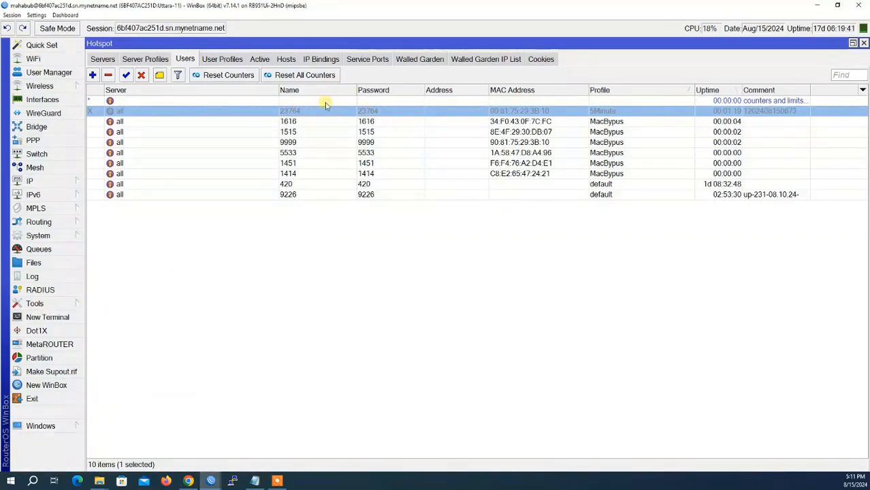
left_click(260, 59)
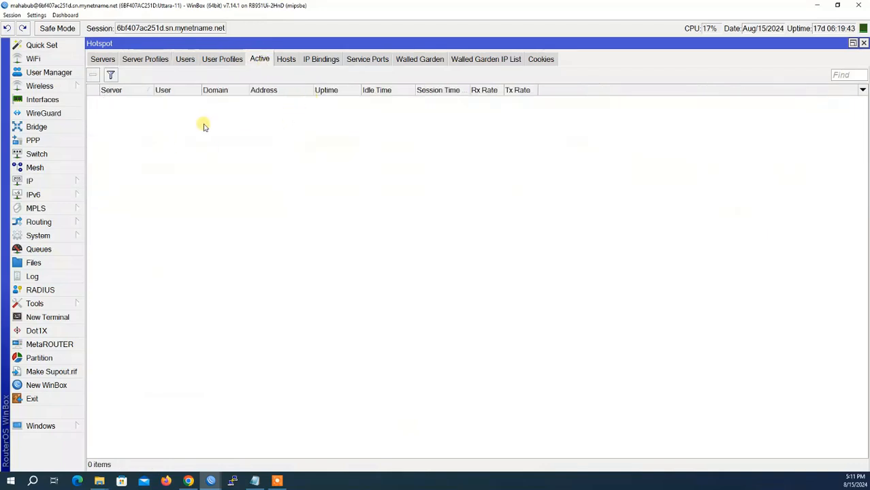
left_click(286, 59)
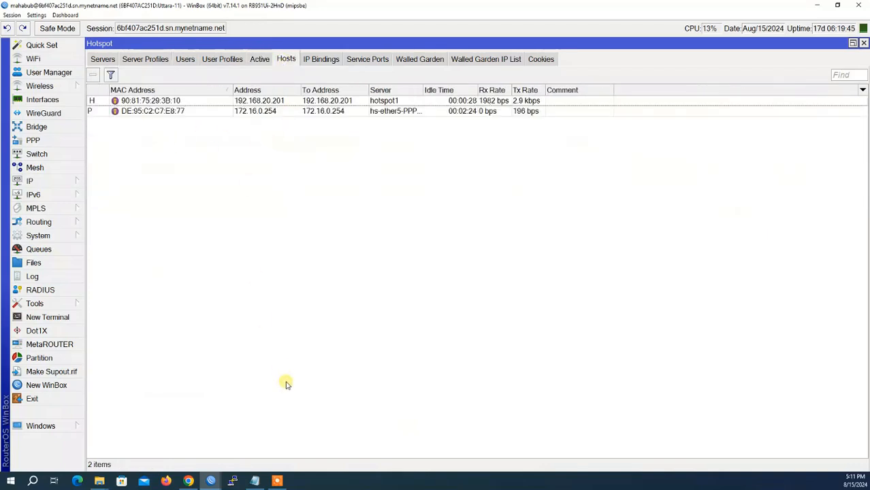
left_click(189, 480)
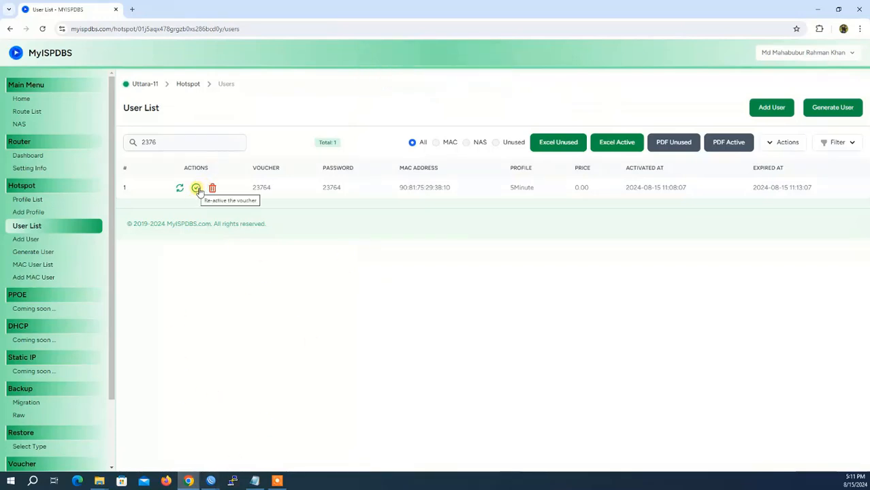
Re-activate voucher 23764 and bring WinBox's Hotspot window back to the front
left_click(196, 189)
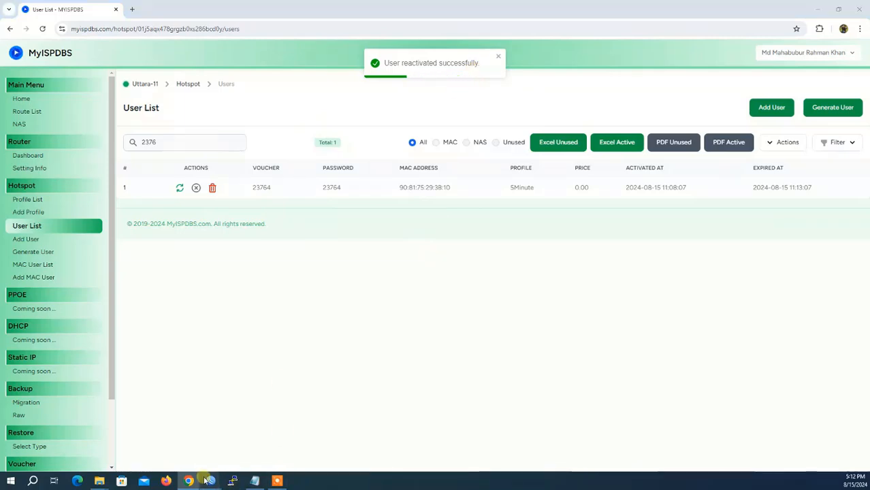
mouse_move(211, 481)
left_click(161, 444)
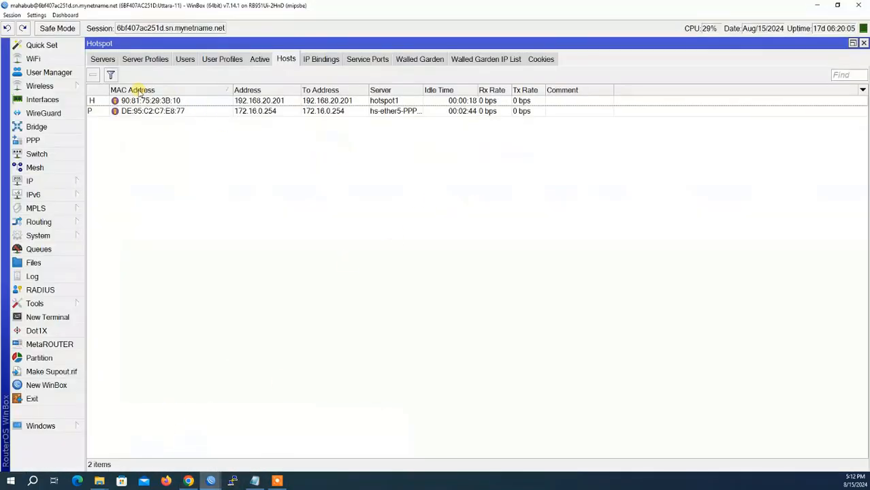
Check WinBox's Active, Users and Hosts tabs until voucher 23764's session appears on hotspot1
left_click(261, 61)
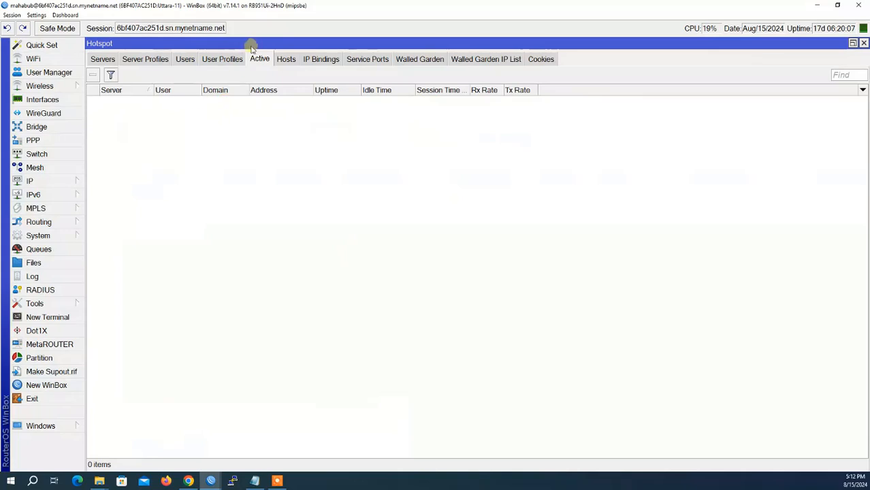
left_click(187, 63)
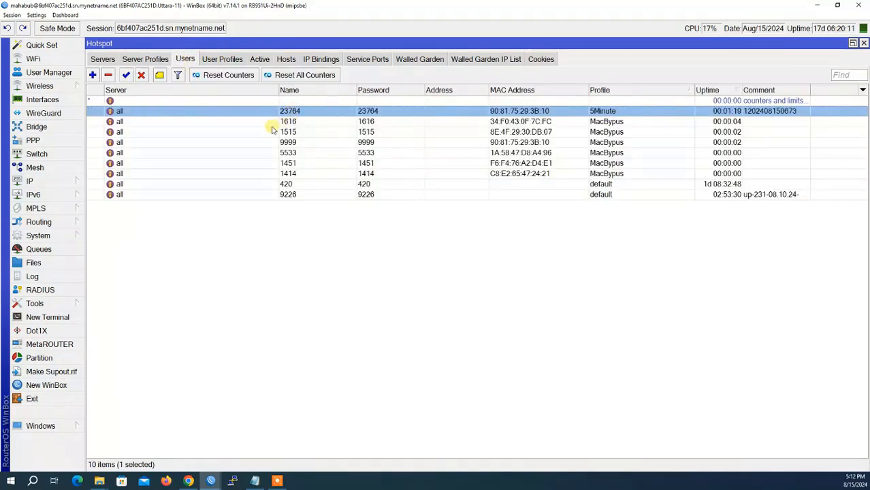
left_click(257, 60)
left_click(287, 61)
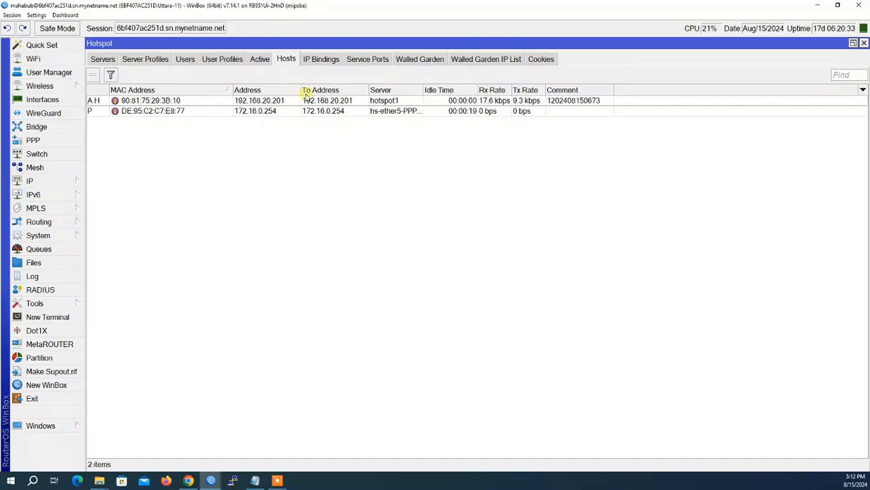
left_click(259, 60)
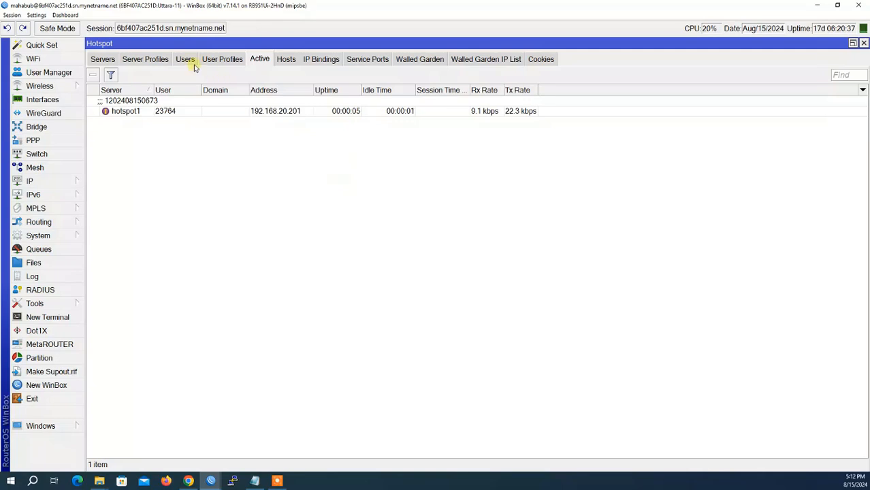
left_click(189, 480)
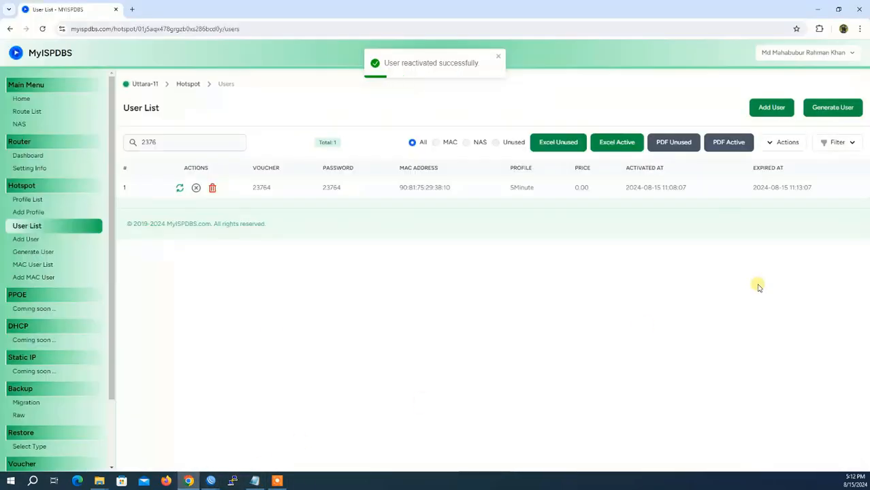
left_click_drag(813, 189, 741, 192)
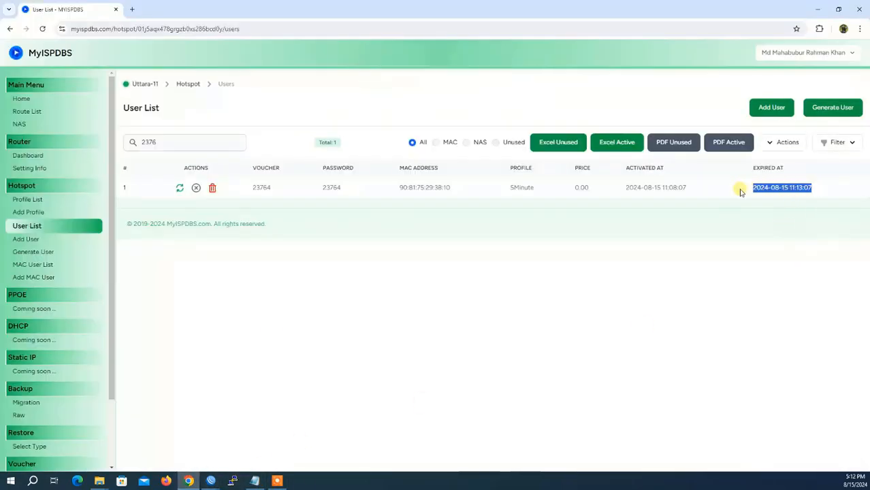
left_click(643, 226)
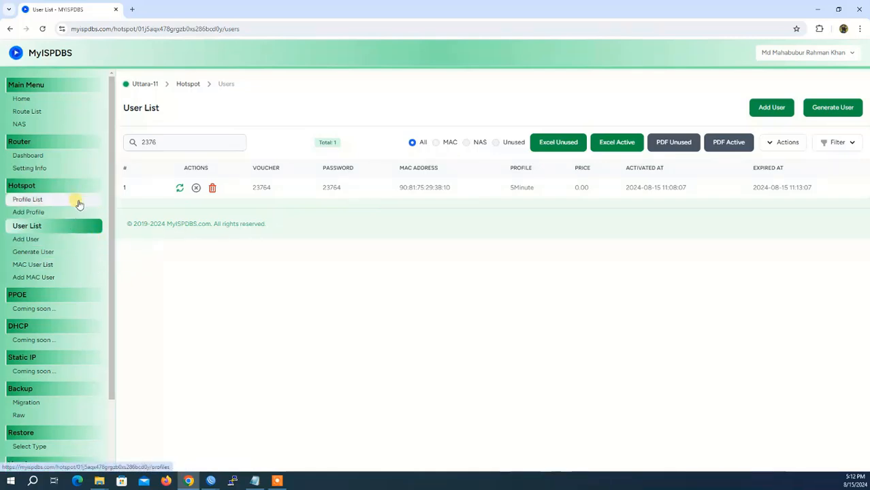
scroll(101, 268, "down", 1)
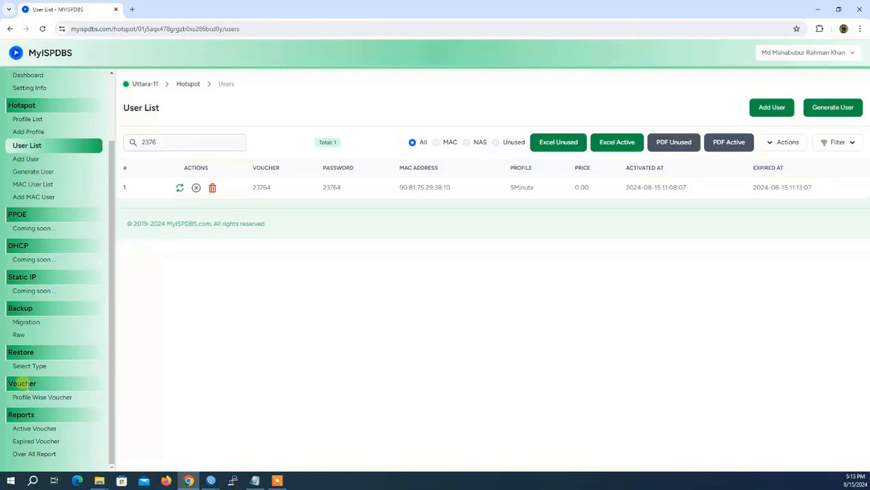
left_click_drag(10, 384, 43, 385)
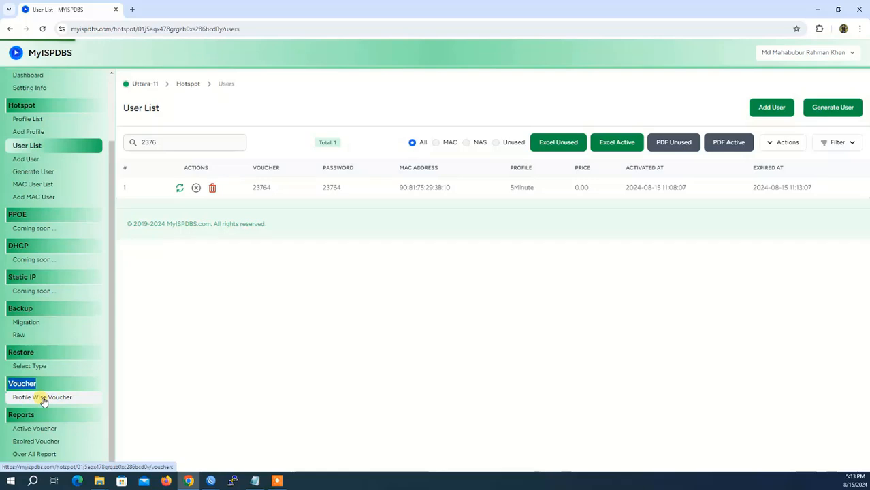
Open Profile Wise Vouchers and review the 19-card 5Minute voucher_small_print.pdf, then close it
left_click(43, 399)
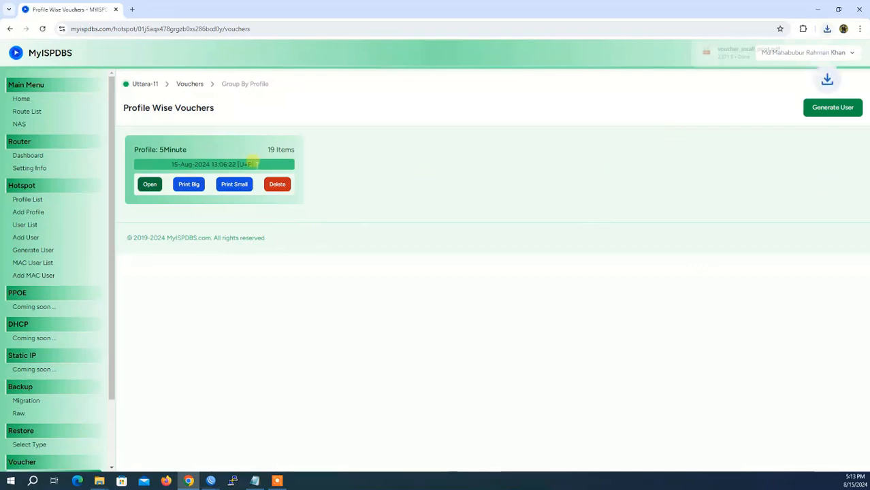
left_click(742, 52)
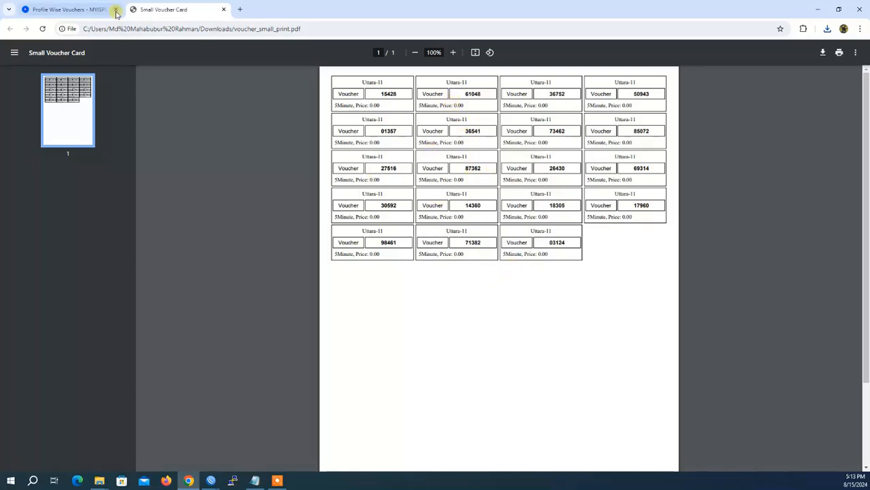
left_click(223, 10)
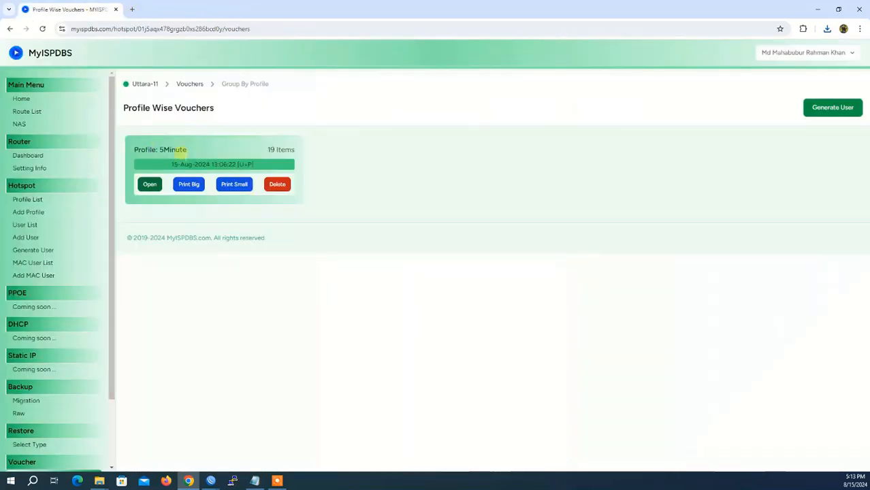
Download and view voucher_big_print (1).pdf, then open the Active Voucher report
left_click(189, 184)
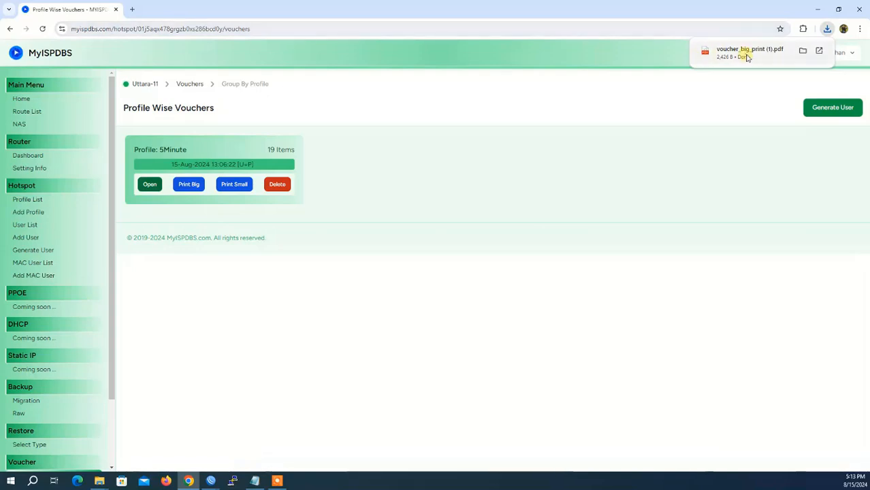
left_click(744, 53)
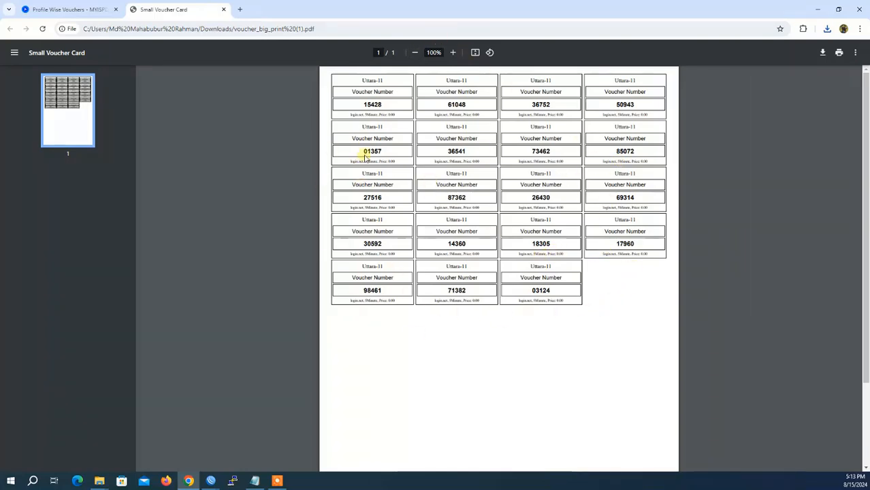
left_click(62, 9)
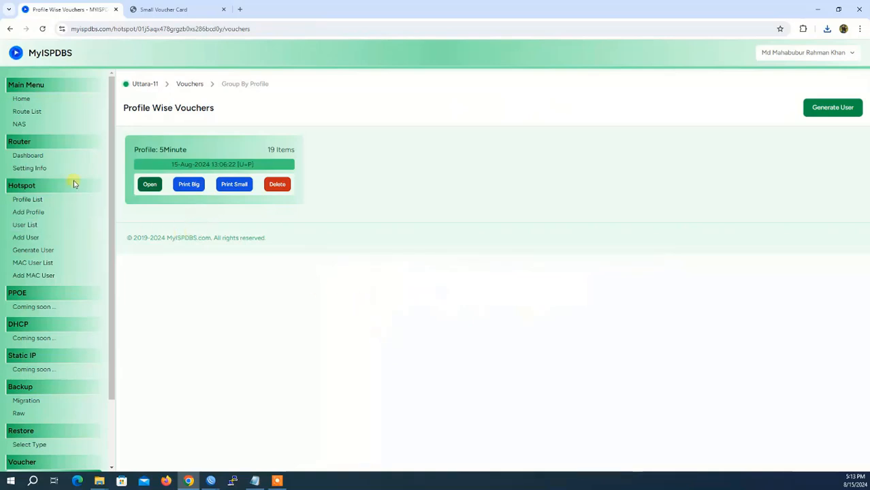
scroll(79, 163, "down", 3)
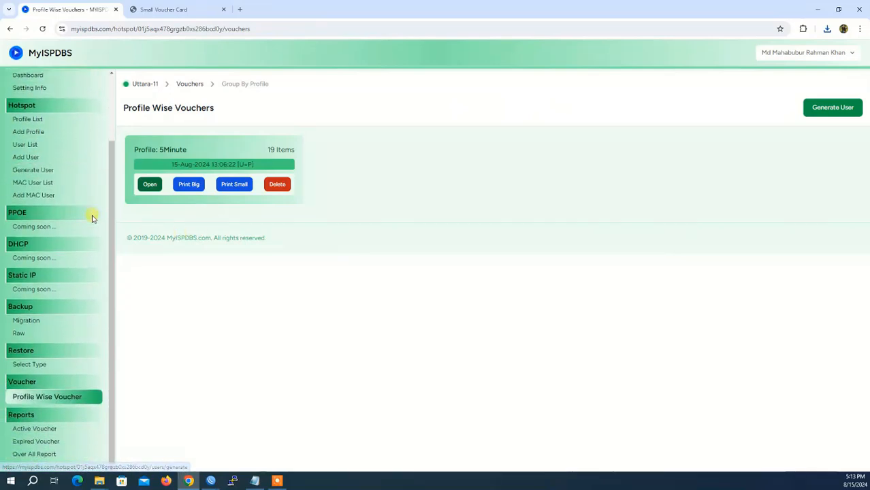
left_click(33, 431)
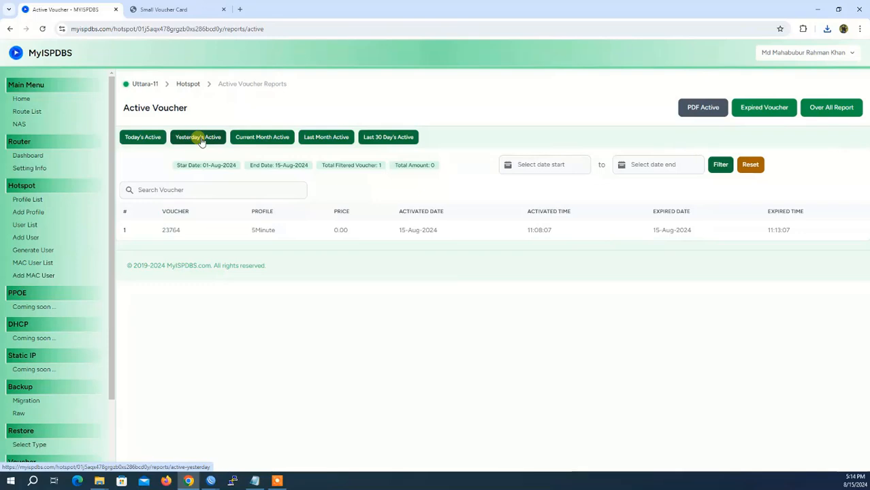
Check the Today's, Yesterday's, Current Month, Last Month and Last 30 Day's active voucher reports
left_click(143, 138)
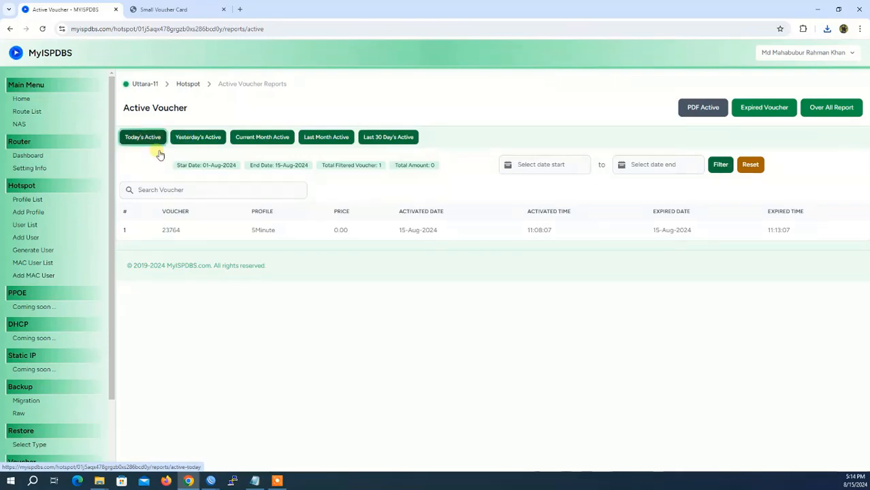
left_click(199, 140)
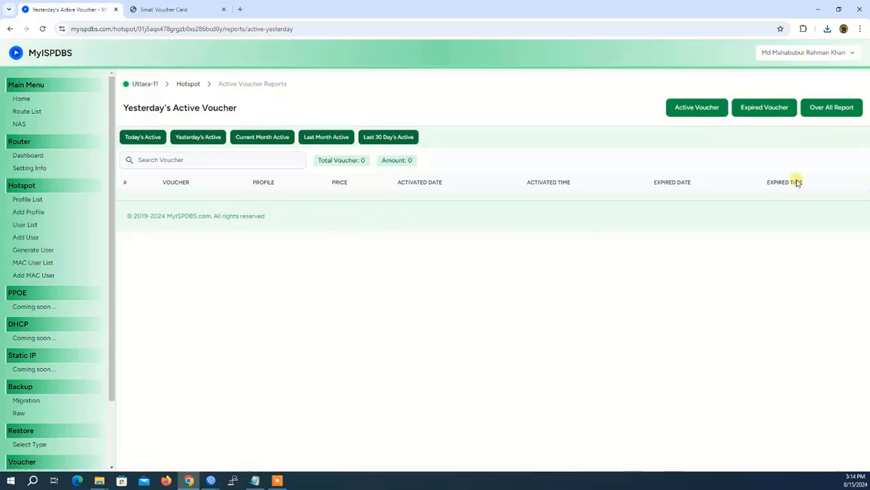
left_click(266, 139)
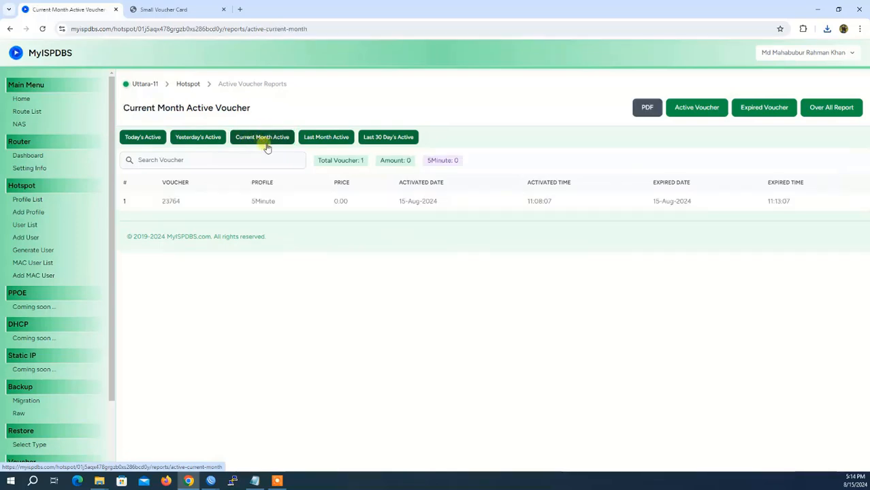
left_click(329, 138)
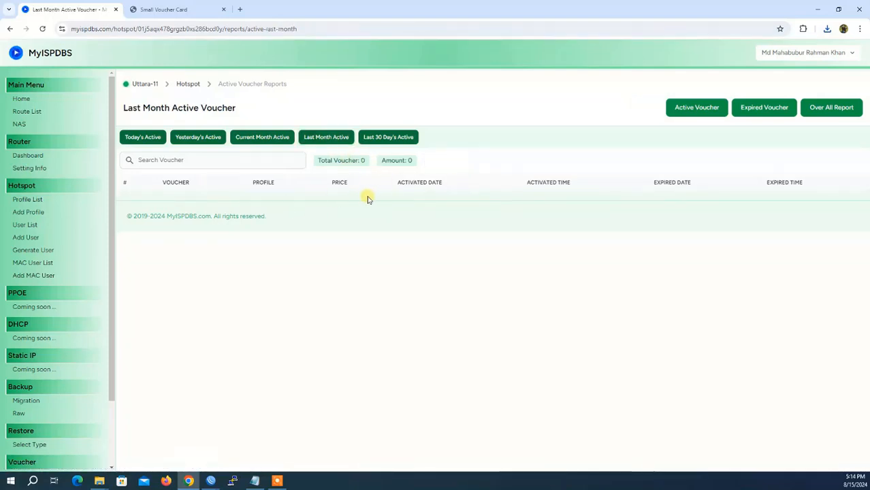
left_click(390, 138)
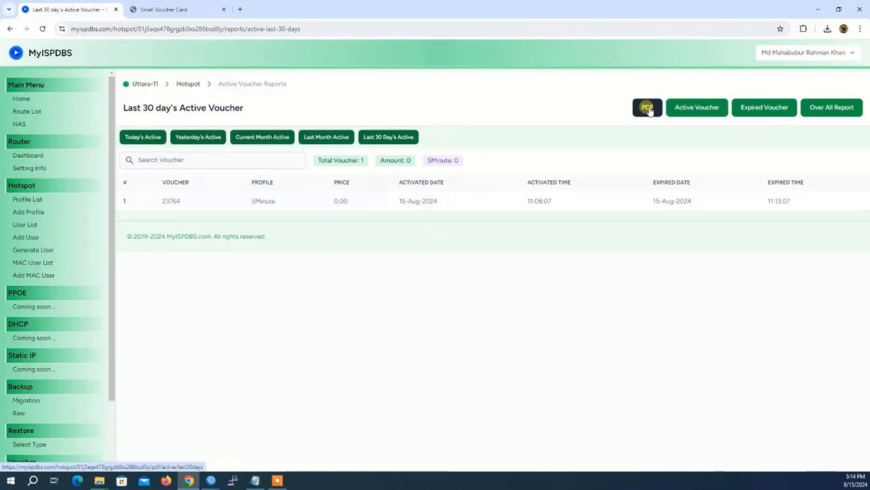
scroll(88, 340, "down", 2)
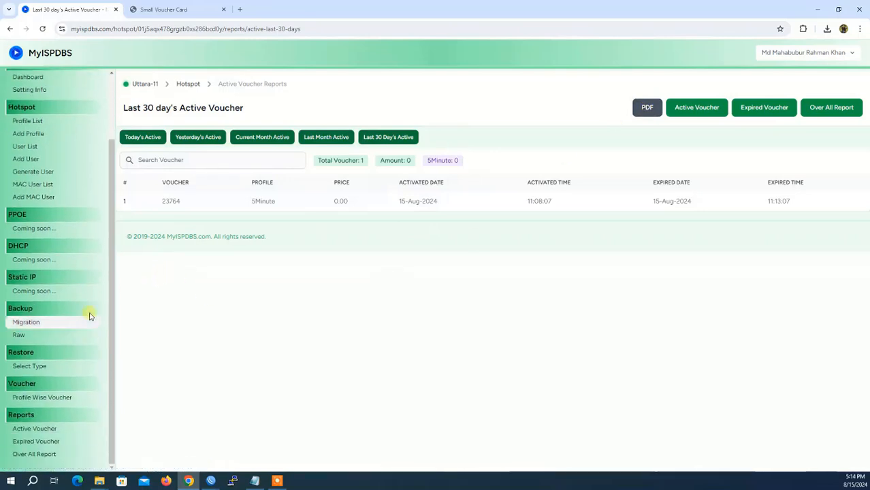
Open the Expired Voucher report, highlight voucher 23764's row, then view the empty Tomorrow's Expired list
left_click(27, 444)
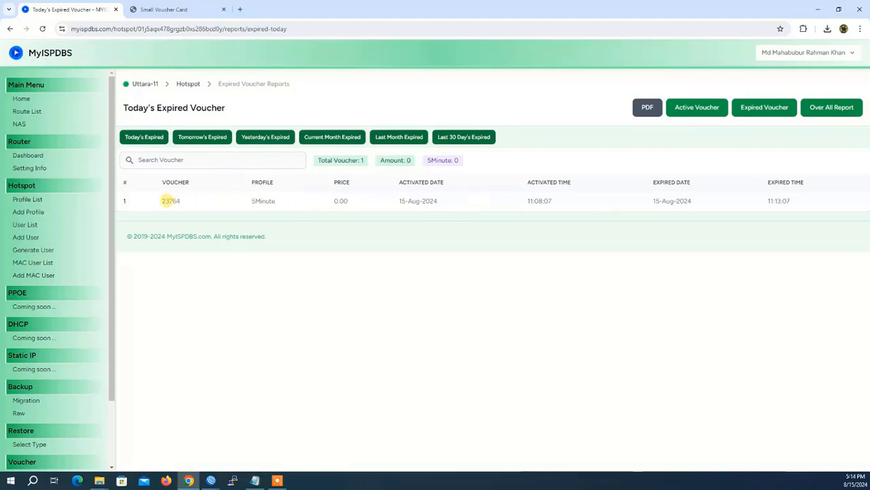
left_click_drag(166, 202, 804, 204)
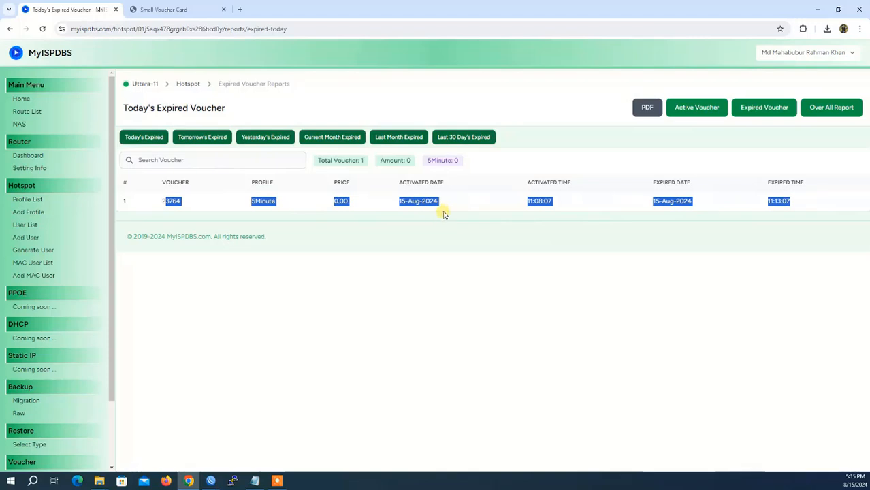
left_click(212, 139)
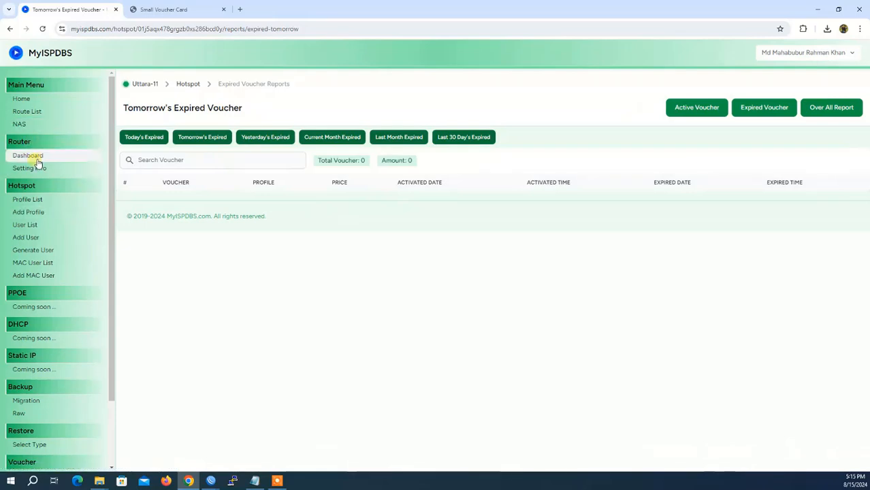
scroll(64, 300, "down", 2)
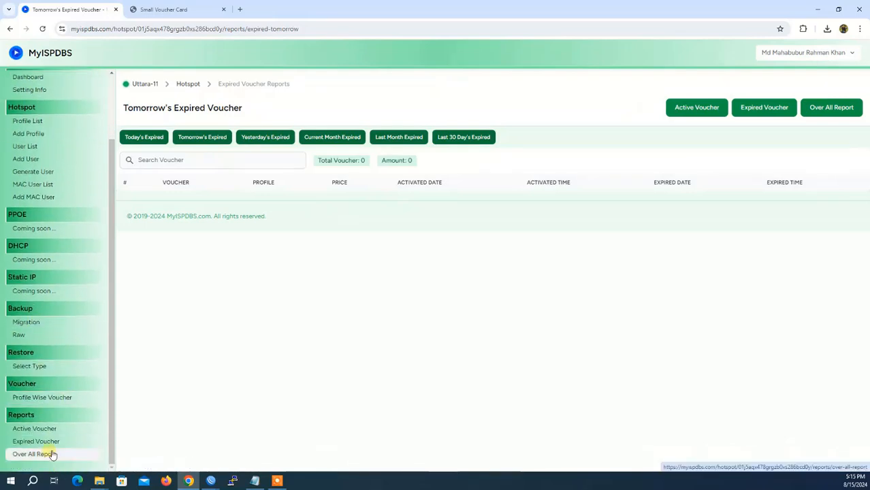
scroll(72, 341, "up", 2)
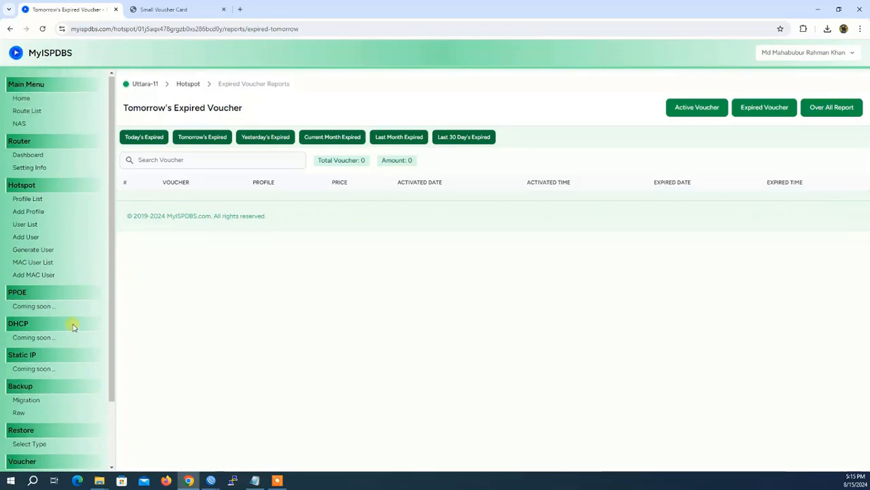
Review the Router Dashboard's counts of 20 created, 19 unused, 1 used, and check WinBox's user list
left_click(32, 156)
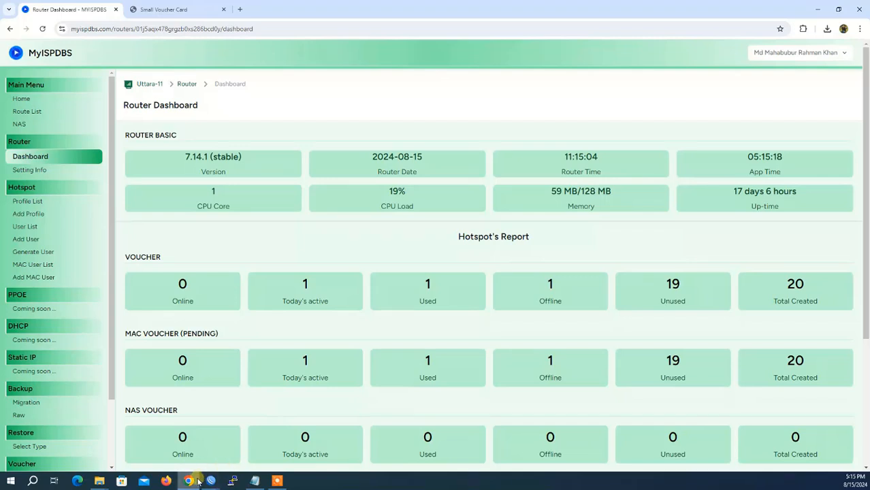
left_click(211, 481)
left_click(175, 446)
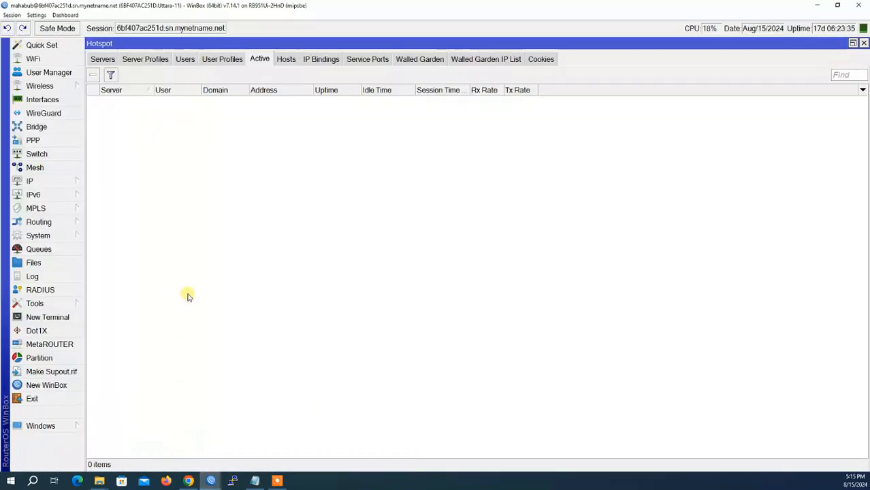
left_click(184, 60)
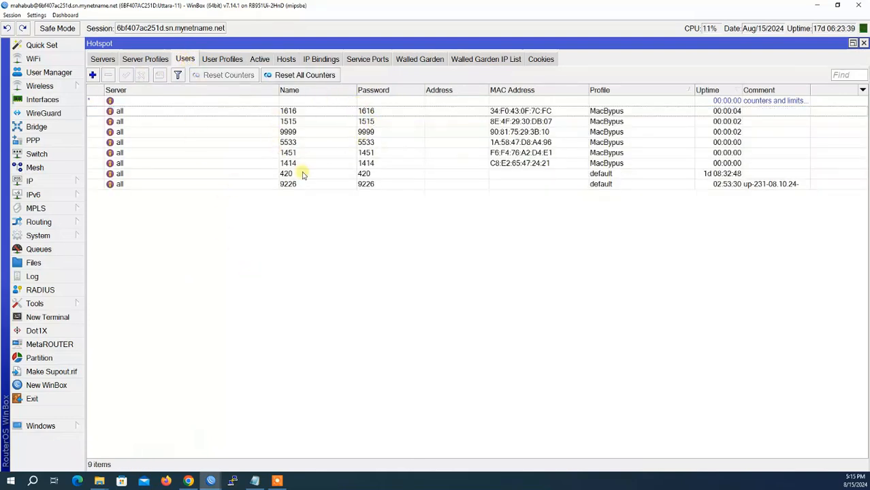
left_click(188, 481)
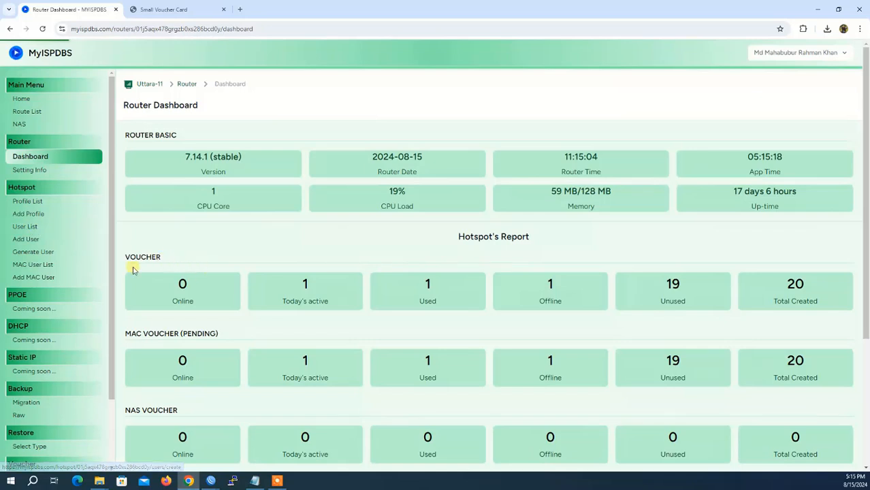
In the Hotspot User List, search for 23764, then clear the search
left_click(18, 228)
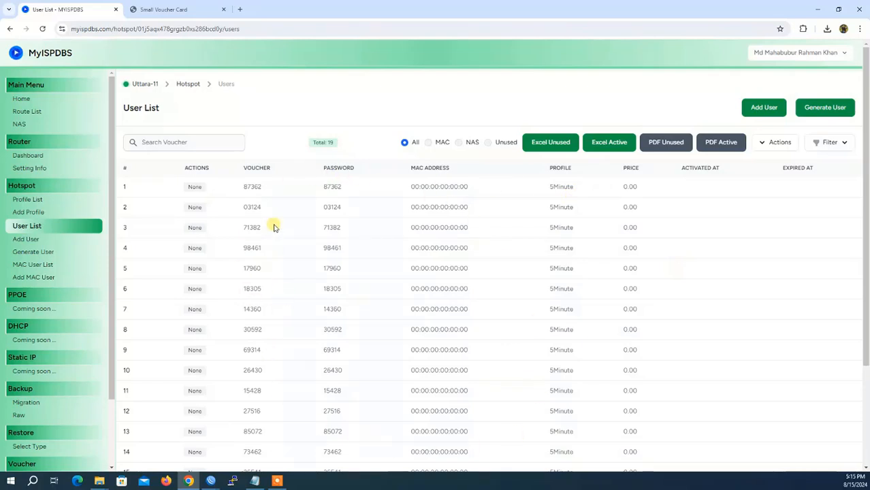
left_click(157, 144)
type("23764")
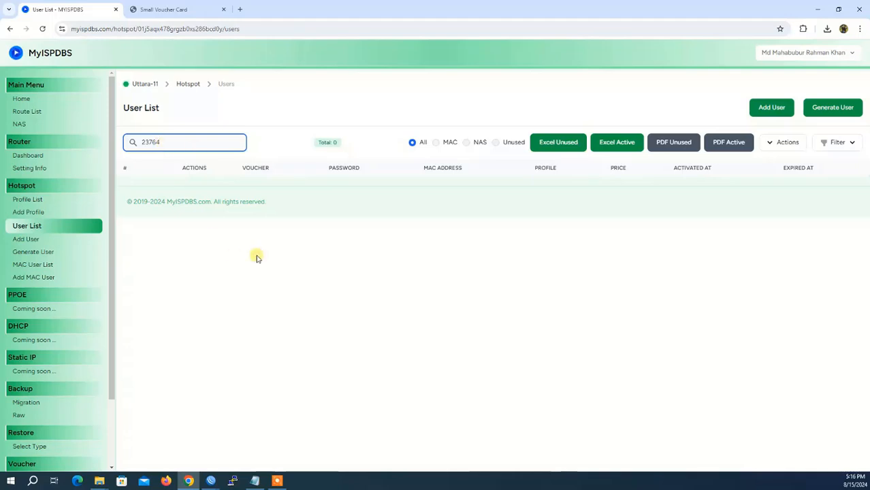
double_click(179, 140)
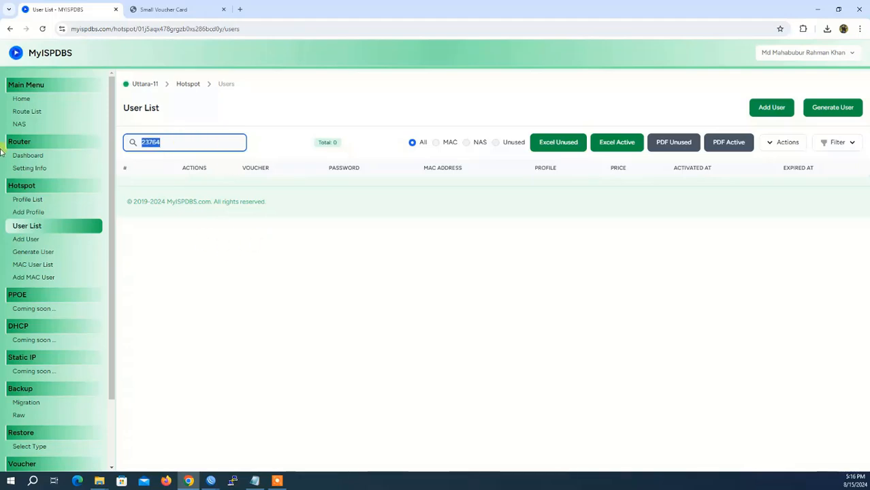
key("BackSpace")
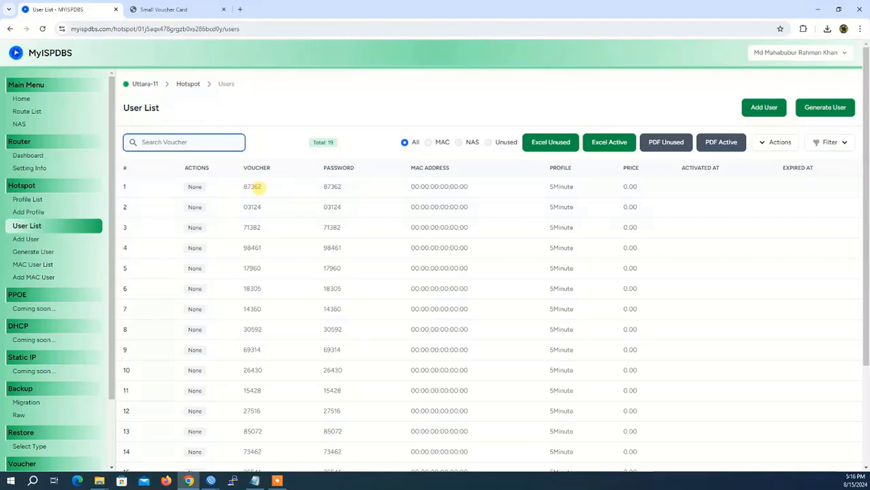
left_click(278, 478)
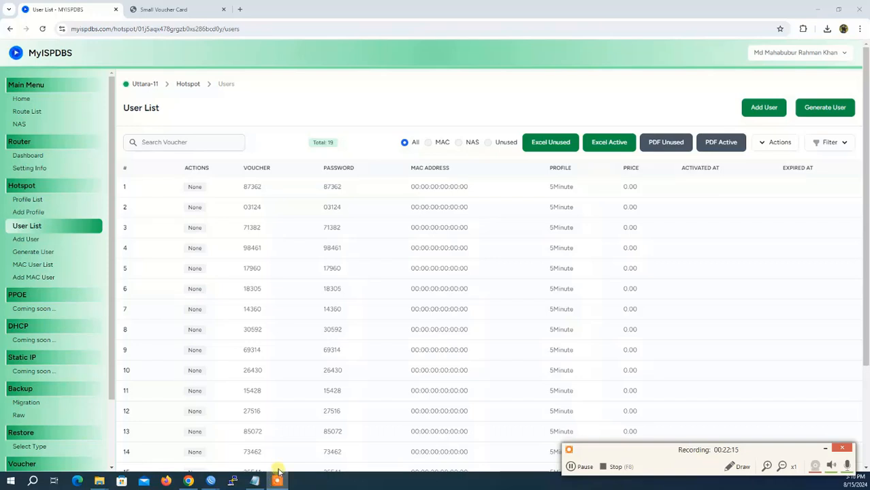
left_click(253, 188)
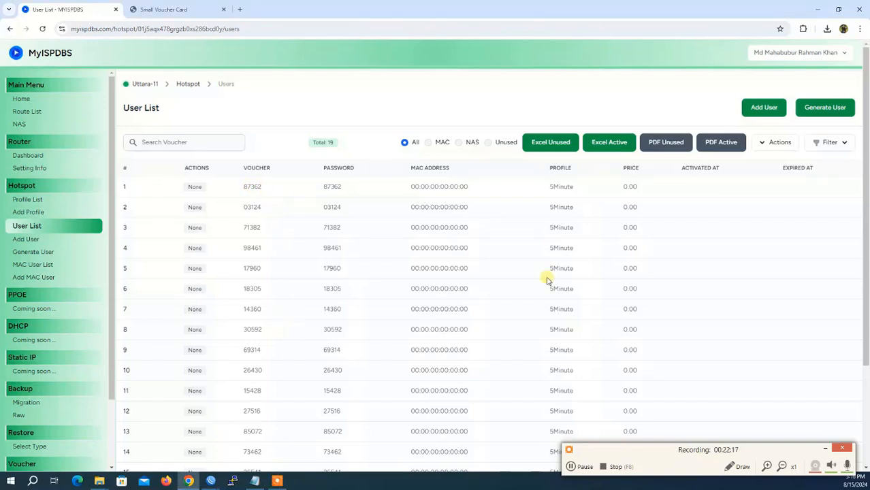
left_click(825, 448)
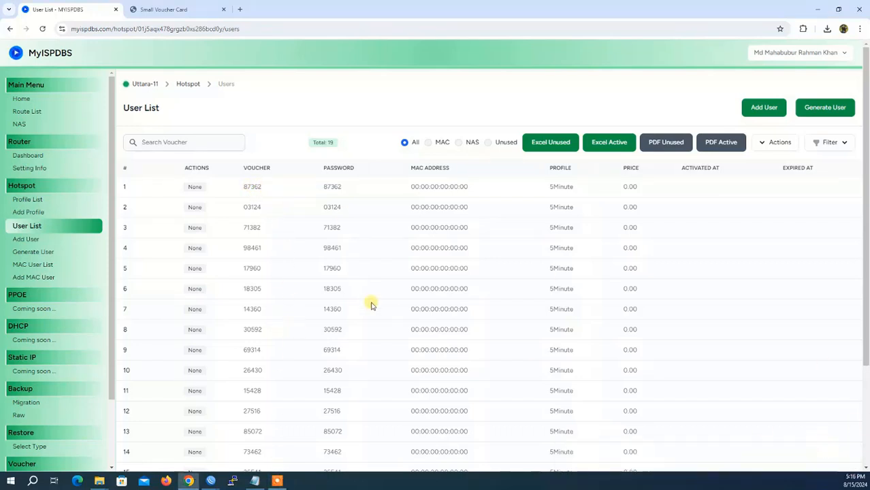
double_click(247, 188)
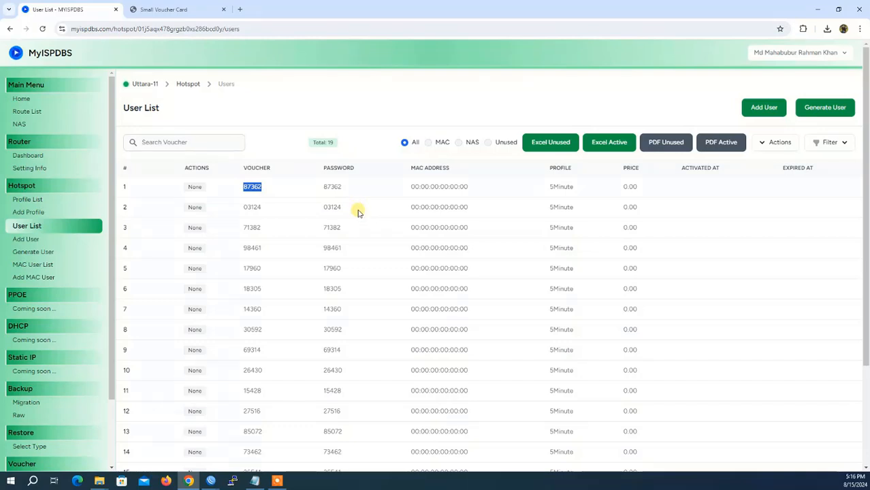
mouse_move(211, 480)
left_click(175, 441)
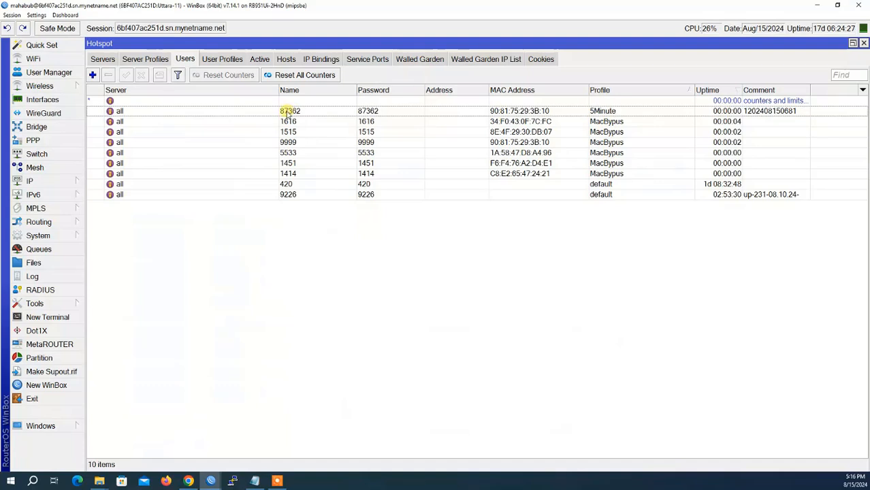
Select the 5Minute hotspot user 87362 in WinBox, then return to the MyISPDBS dashboard
left_click(287, 113)
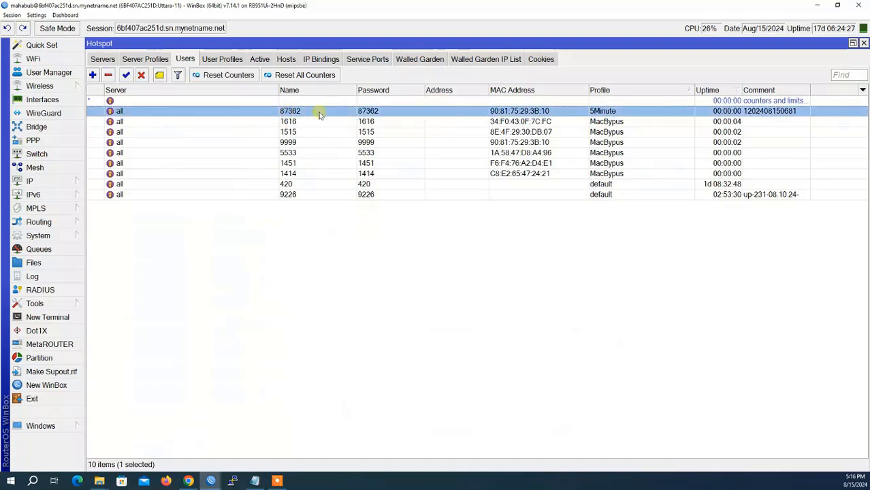
left_click(188, 481)
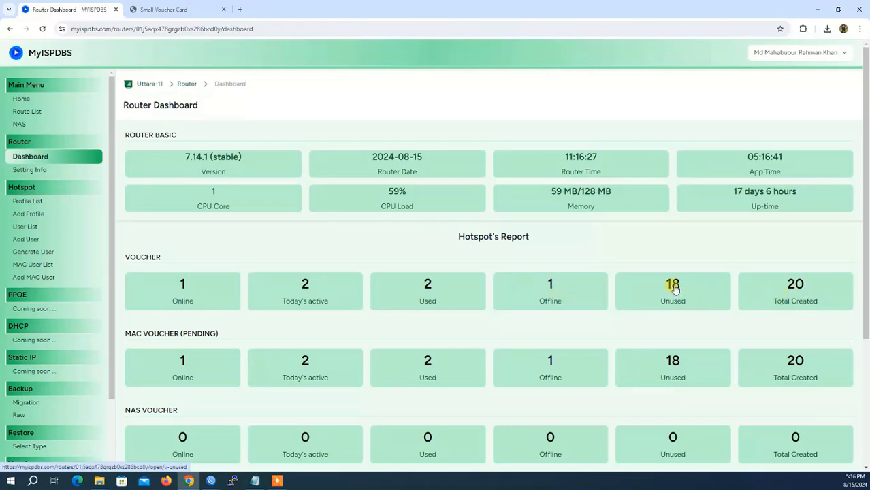
Scroll the Router Dashboard down to the Expired Voucher and Income Summary figures
scroll(570, 346, "down", 1)
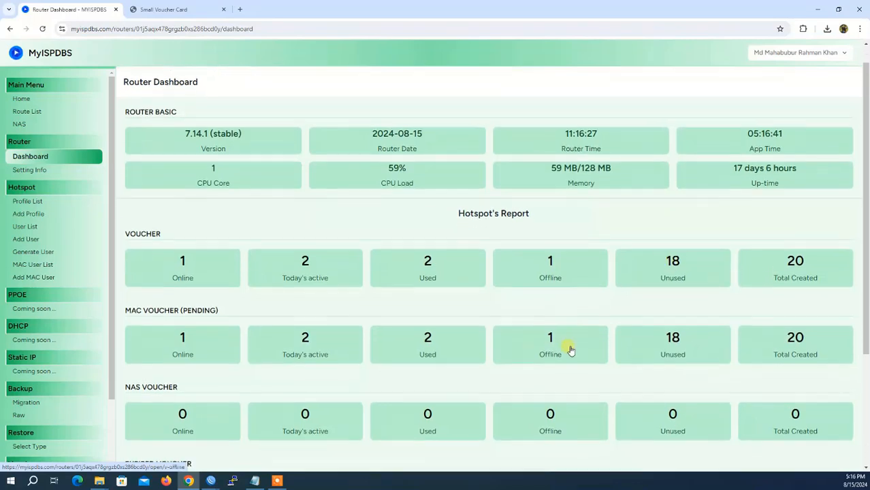
scroll(608, 331, "down", 2)
scroll(540, 300, "down", 1)
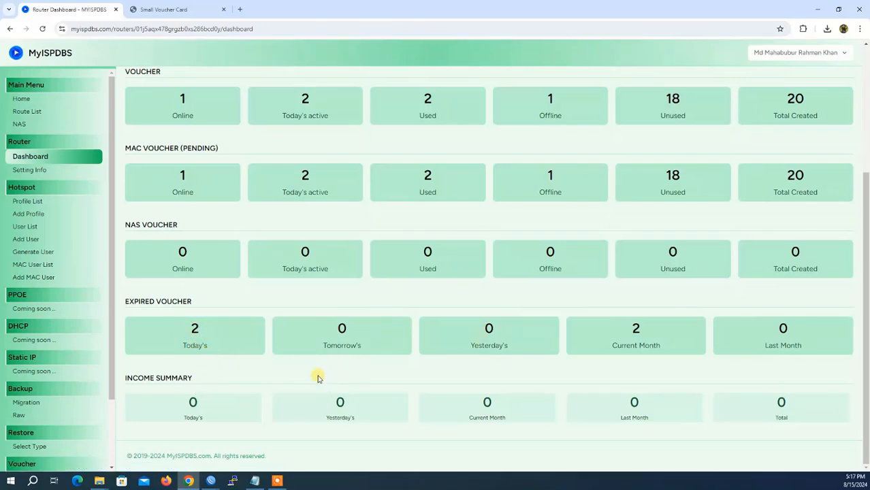
Open today's expired vouchers and highlight the profile, price and expiry times of 87362 and 23764
left_click(192, 340)
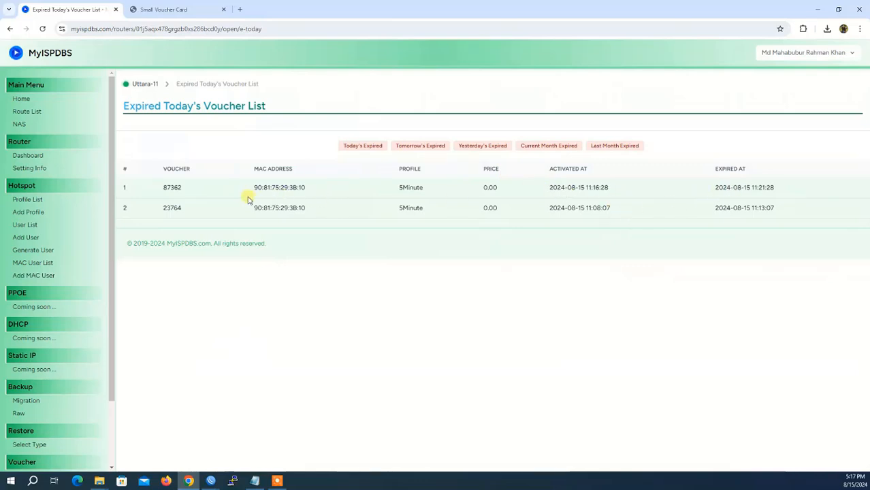
left_click_drag(165, 189, 610, 209)
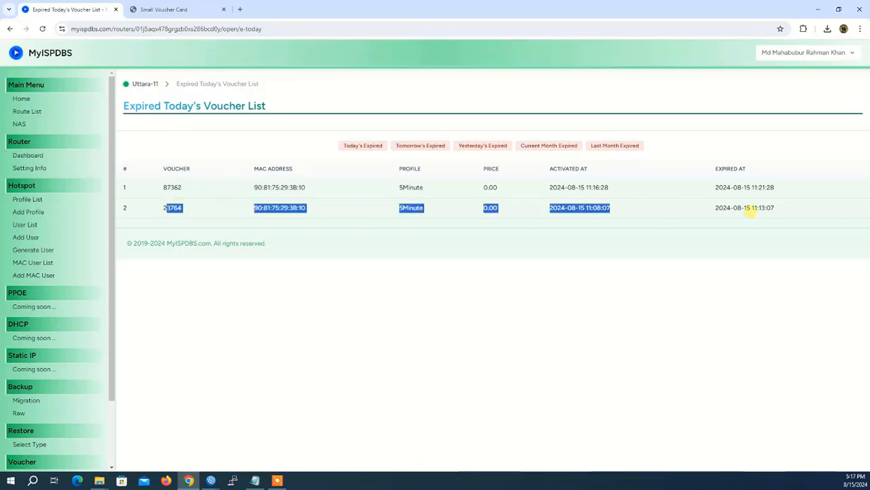
left_click(745, 208)
left_click_drag(715, 208, 792, 212)
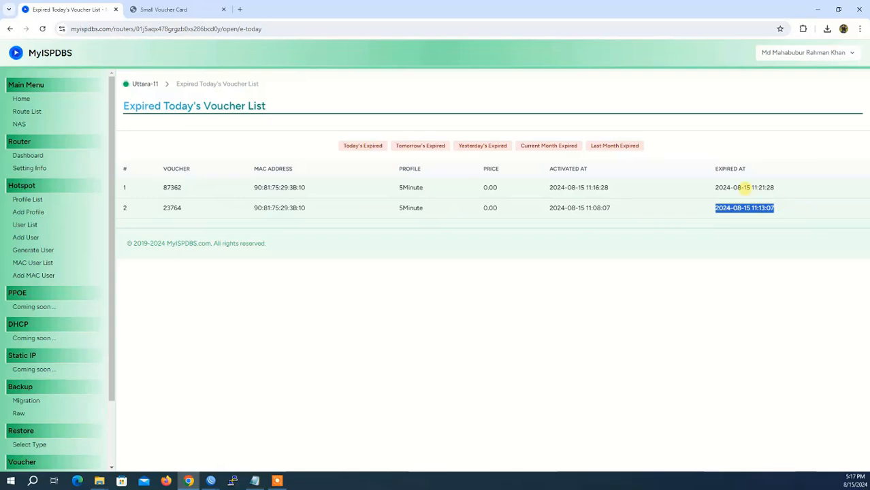
left_click_drag(745, 187, 772, 188)
left_click(760, 187)
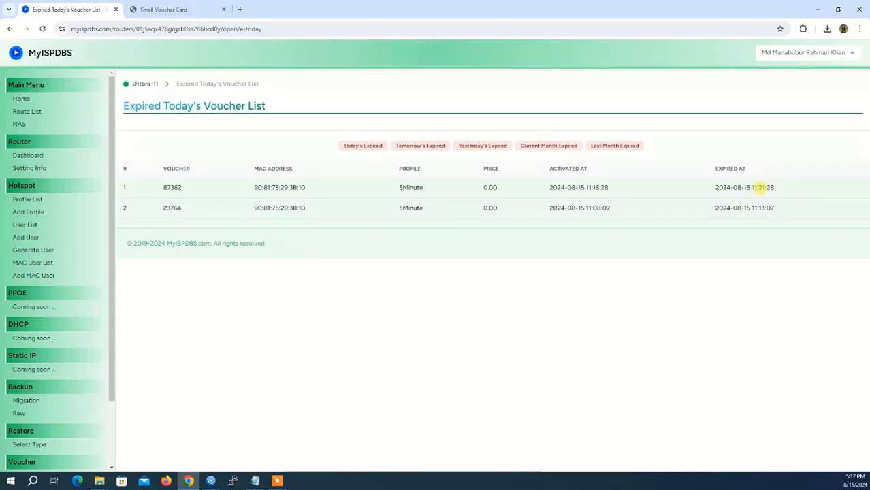
left_click(755, 190)
left_click_drag(369, 189, 761, 188)
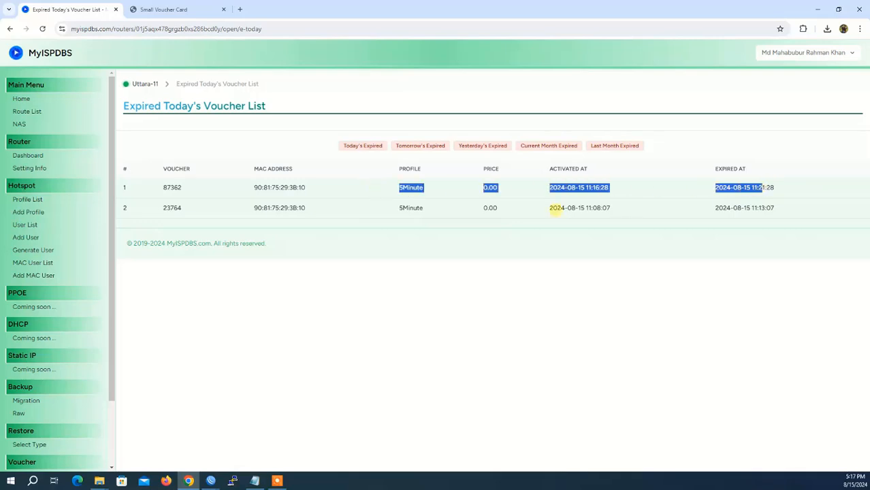
left_click(265, 194)
left_click_drag(160, 191, 747, 210)
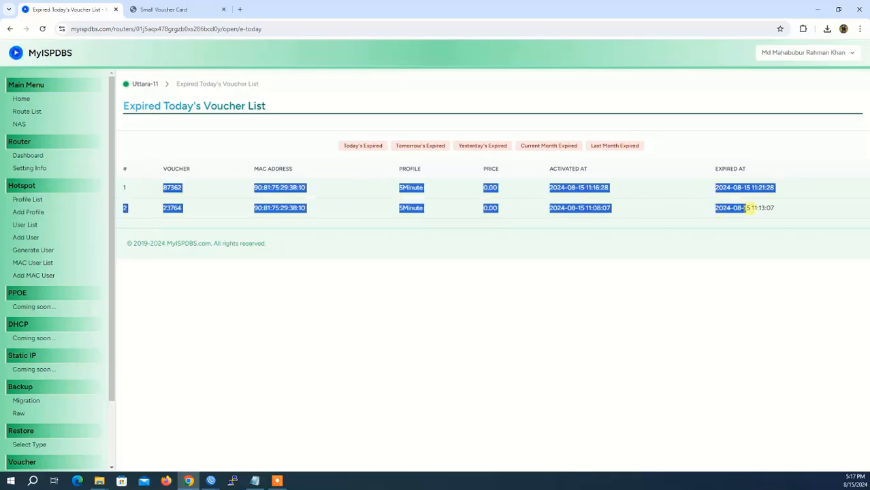
left_click(620, 226)
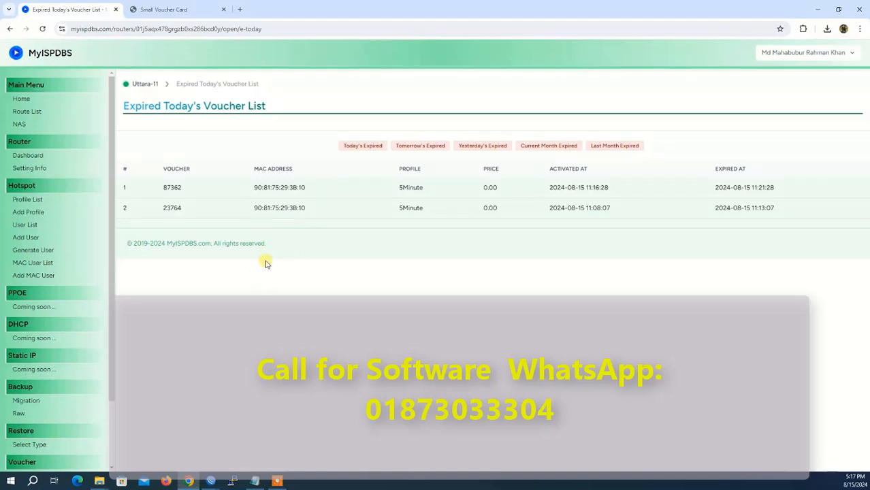
Open Add MAC User from the Hotspot sidebar and click into its empty Phone and IP Address fields
left_click(36, 276)
left_click(431, 175)
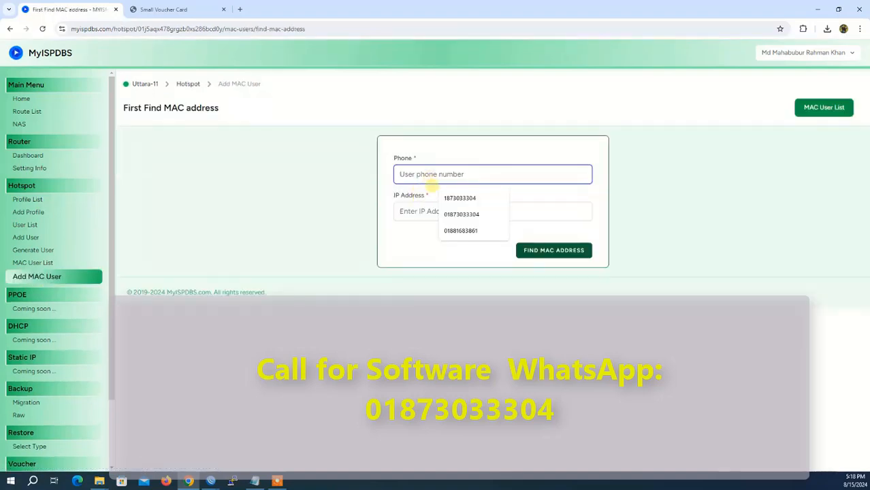
left_click(400, 217)
left_click(343, 234)
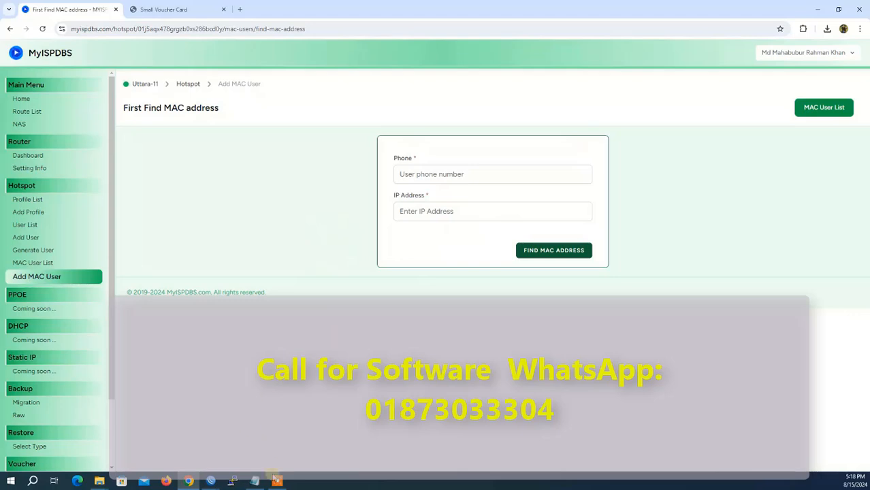
left_click(277, 481)
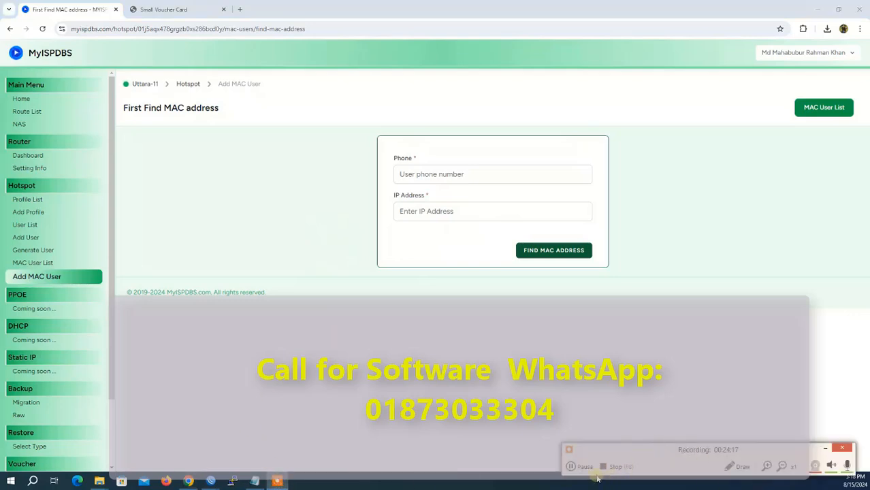